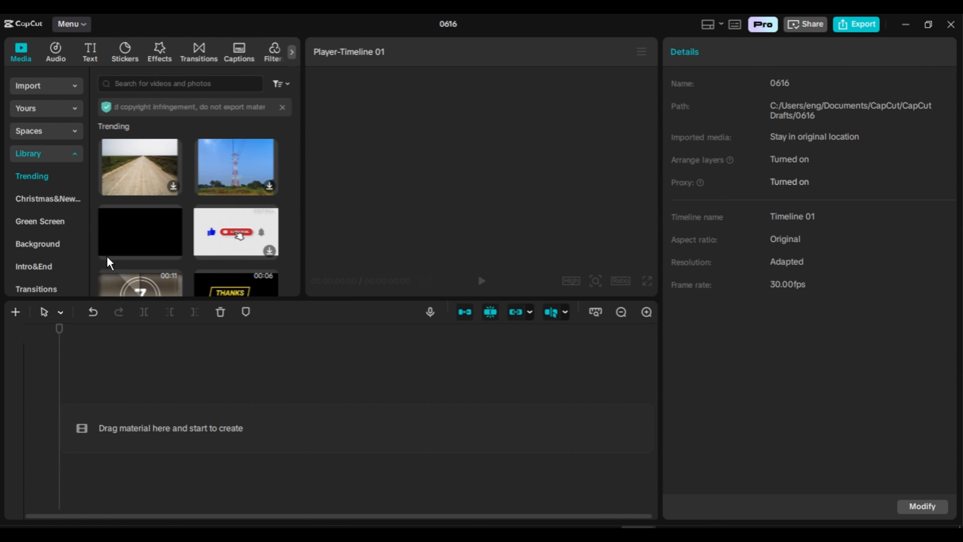
Step: Place the black stock clip on the timeline and add a default text clip on a track above it
drag(125, 223, 135, 423)
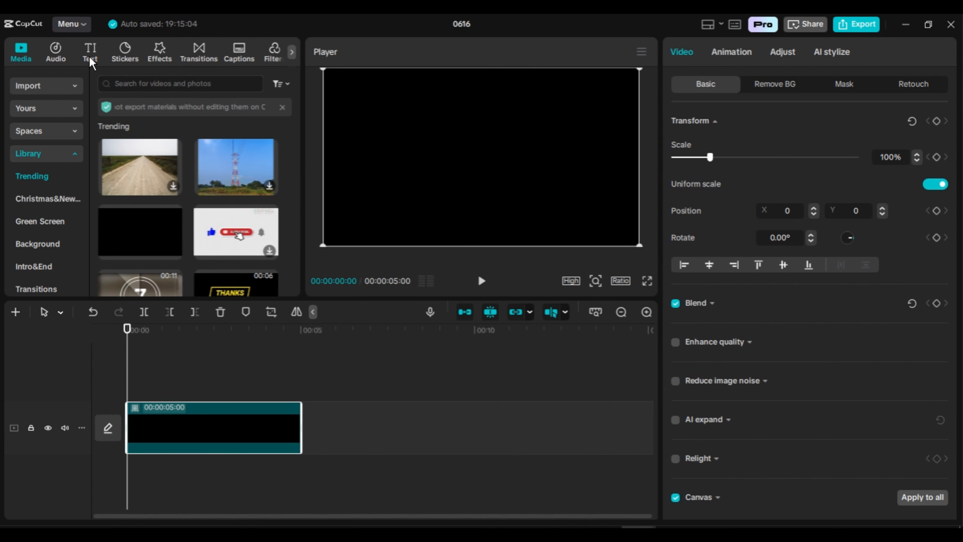
click(91, 54)
drag(129, 100, 130, 392)
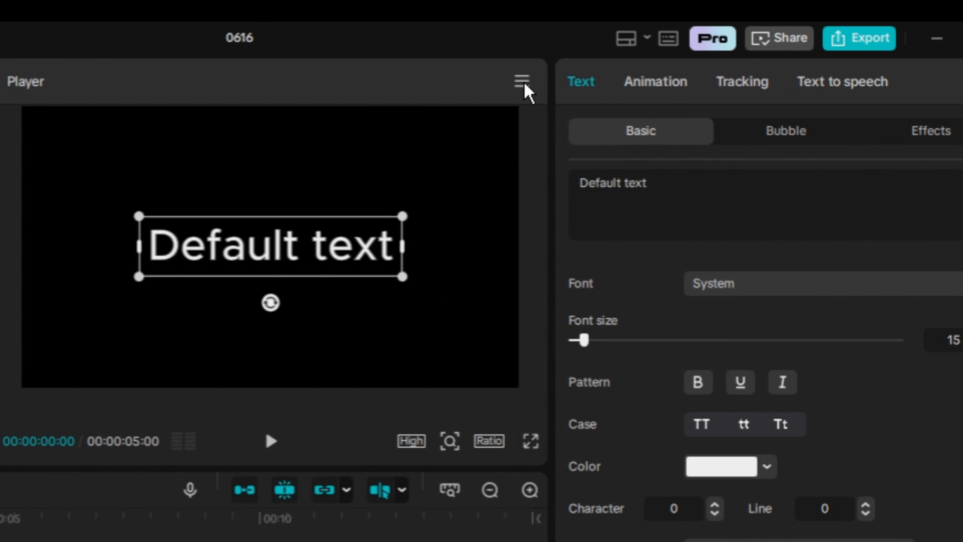
Step: Add two horizontal guides to the player and align them with the top and bottom edges of the text box
click(641, 52)
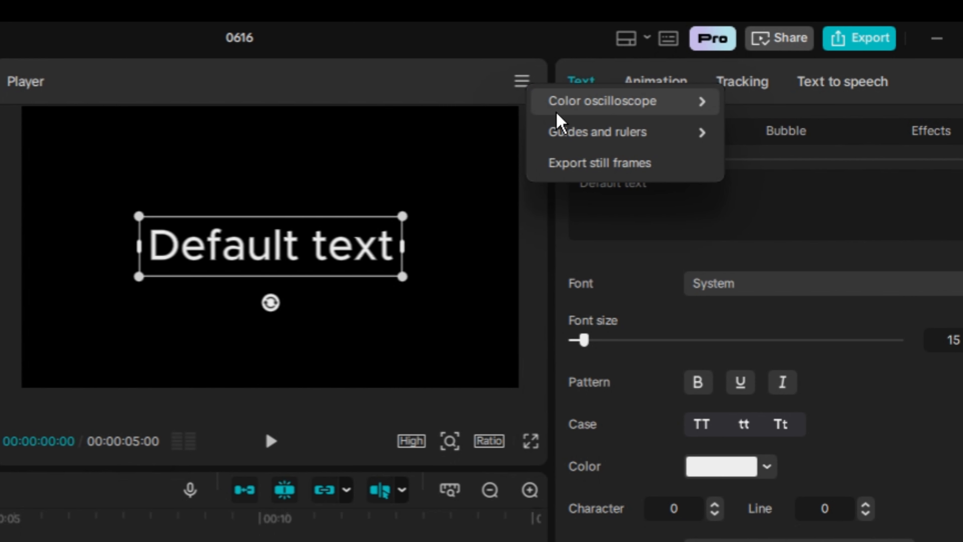
mouse_move(587, 136)
click(769, 132)
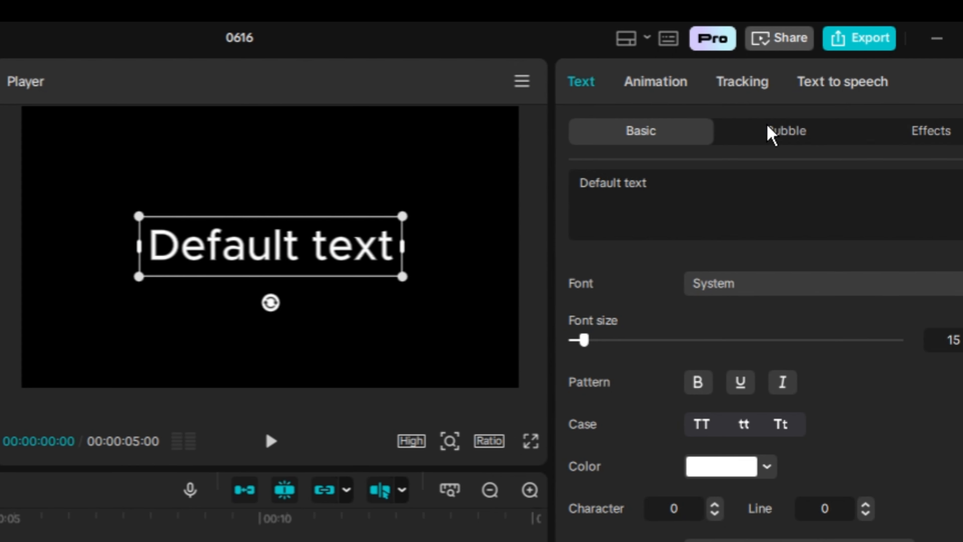
drag(439, 247, 436, 217)
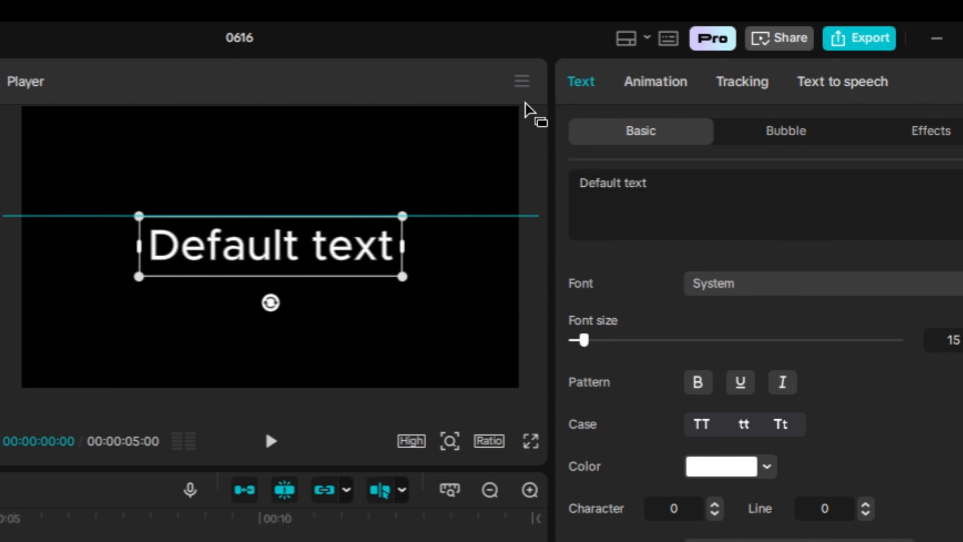
click(522, 89)
mouse_move(652, 136)
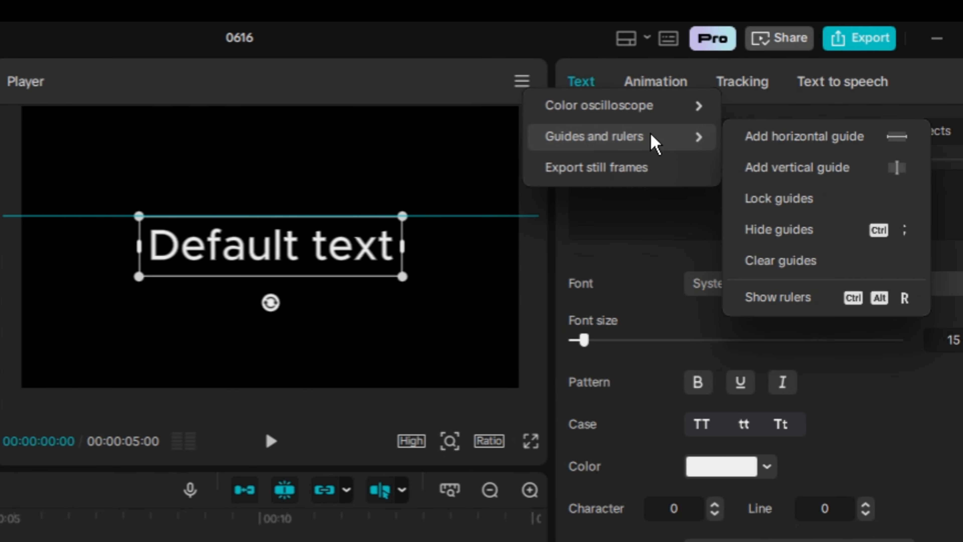
click(763, 137)
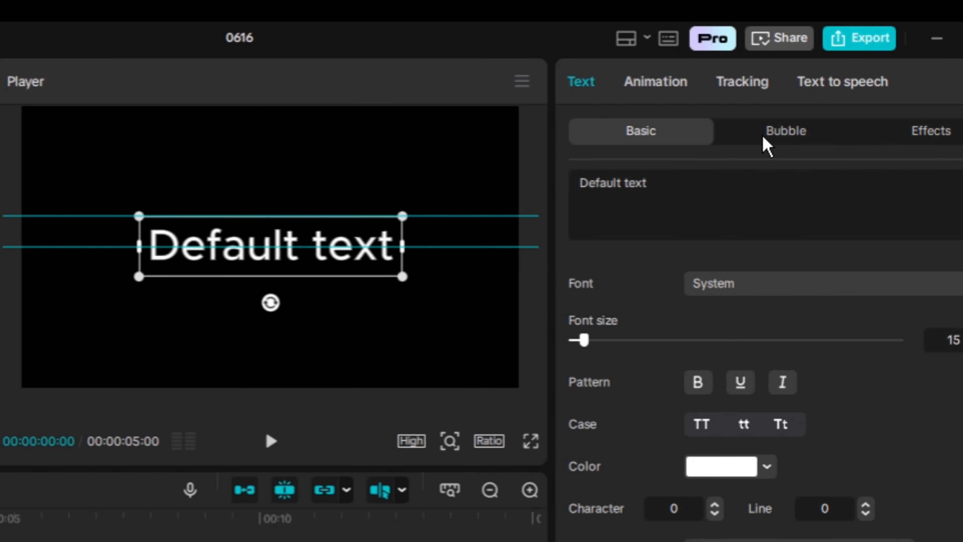
drag(454, 248, 447, 277)
Step: Add three vertical guides: at the text box's centre, at its right edge, and midway between the two
click(522, 81)
mouse_move(607, 133)
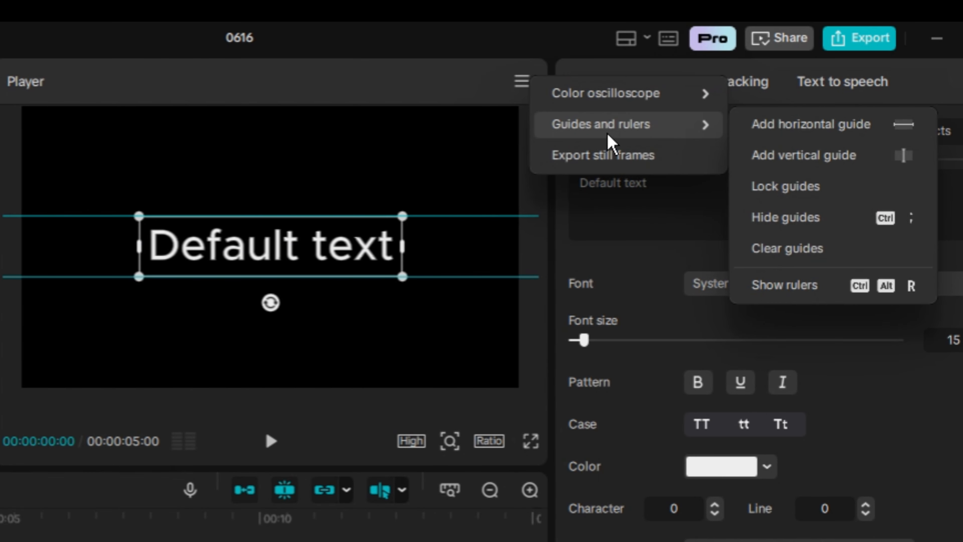
click(796, 155)
click(522, 81)
click(758, 169)
drag(270, 182, 334, 189)
click(522, 81)
click(758, 170)
drag(270, 190, 402, 192)
Step: Add two more vertical guides: one at the text box's left edge and one midway between it and the centre guide
click(522, 81)
click(785, 161)
drag(270, 146, 138, 146)
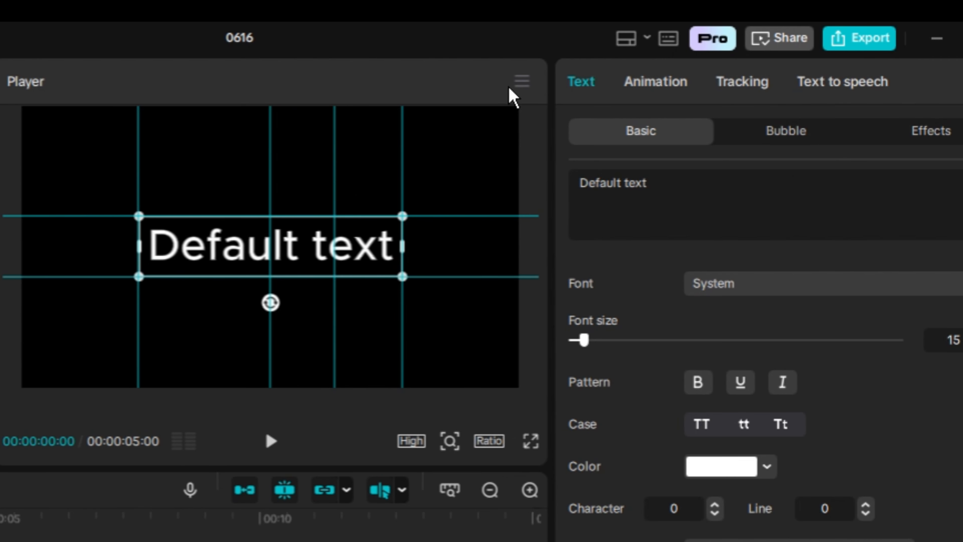
click(522, 81)
click(762, 161)
drag(270, 178, 202, 179)
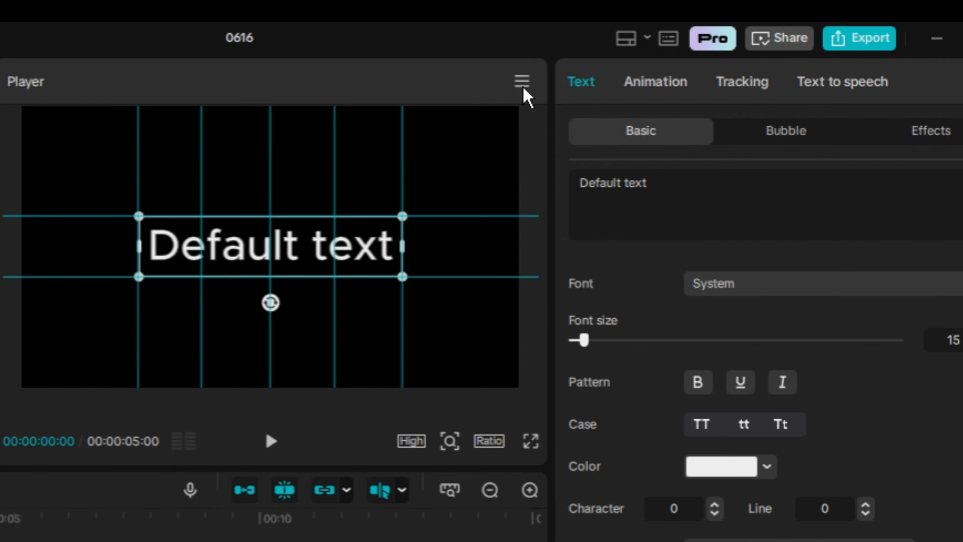
Step: Lock the guides in the player
click(522, 85)
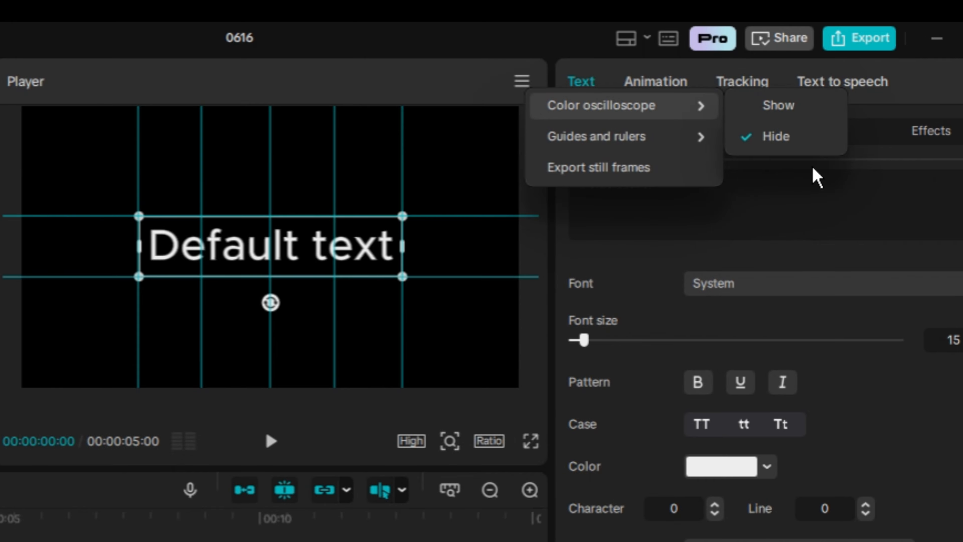
mouse_move(679, 149)
click(839, 205)
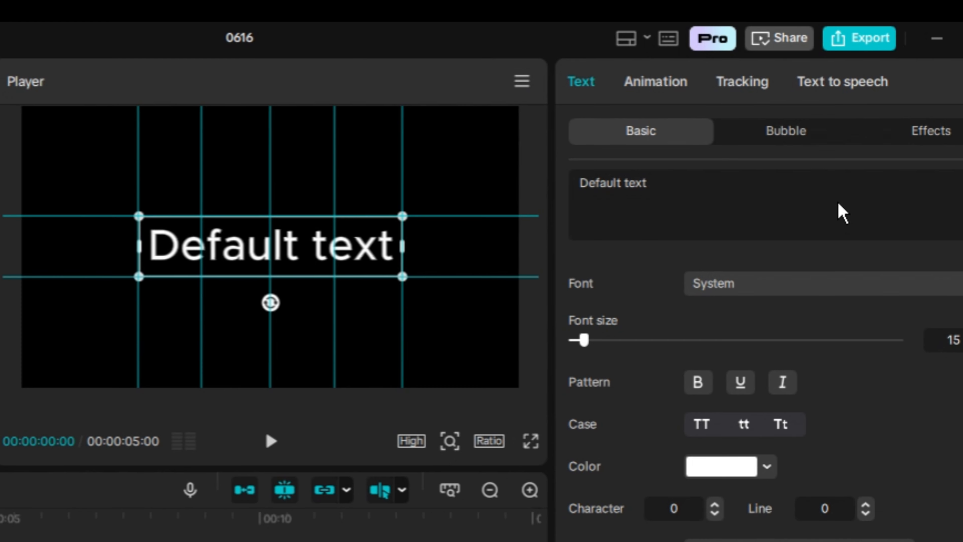
Step: Replace the default text with the digits 1 through 9 followed by 0, each on its own line
drag(842, 212, 558, 198)
click(607, 185)
key(ctrl+a)
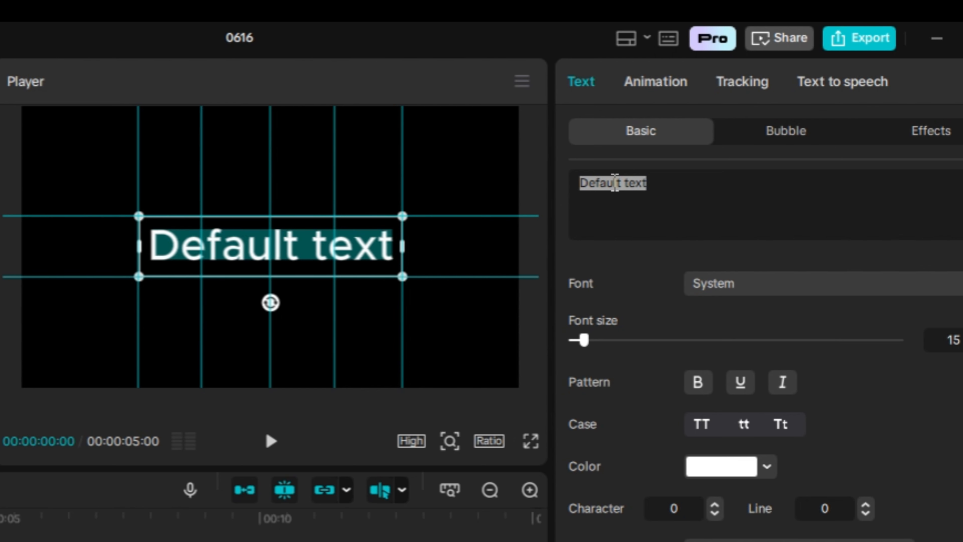
text(1)
key(Return)
text(2)
key(Return)
text(3)
key(Return)
text(4)
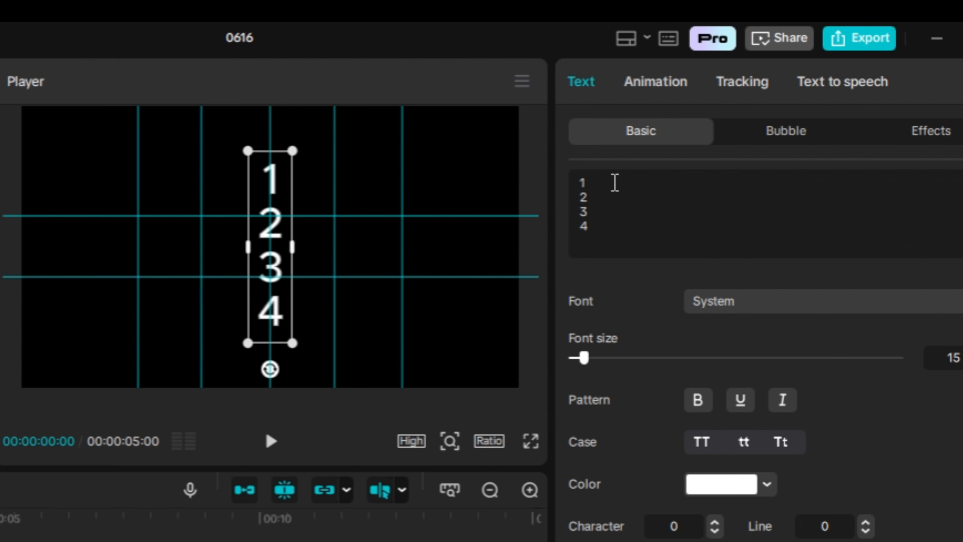
key(Return)
text(5)
key(Return)
text(6)
key(Return)
text(7)
key(Return)
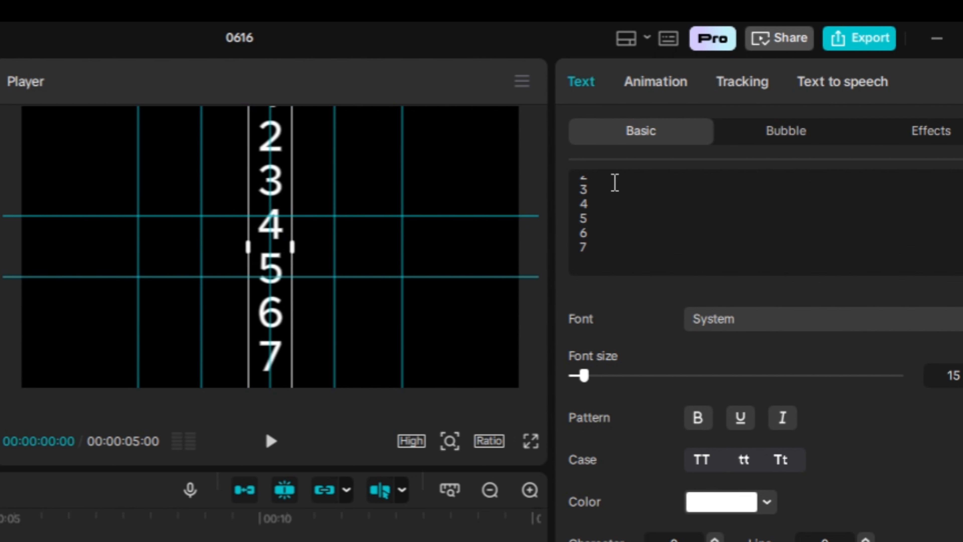
text(8)
key(Return)
text(9)
key(Return)
text(0)
key(Return)
key(BackSpace)
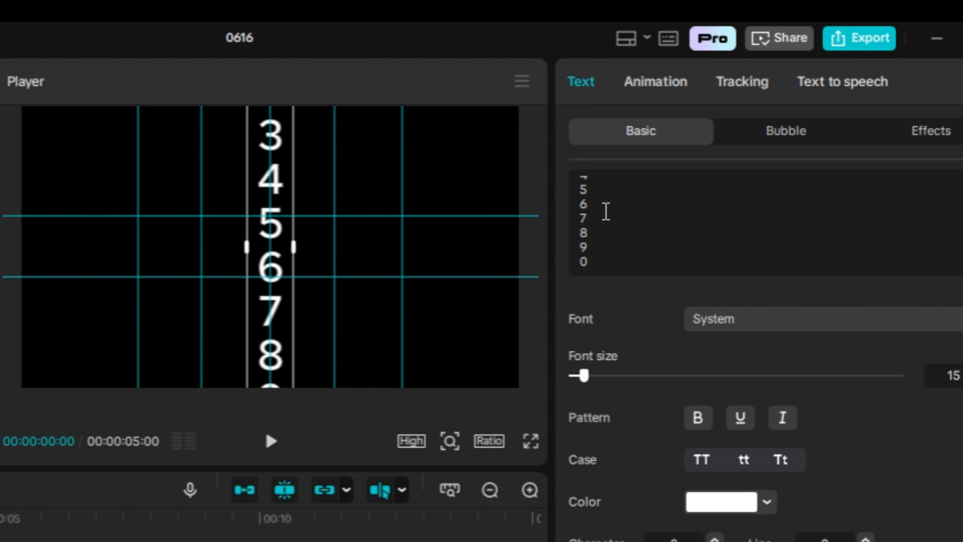
Step: Set the number text's font to Rubik-Bold and its font size to 20
click(856, 328)
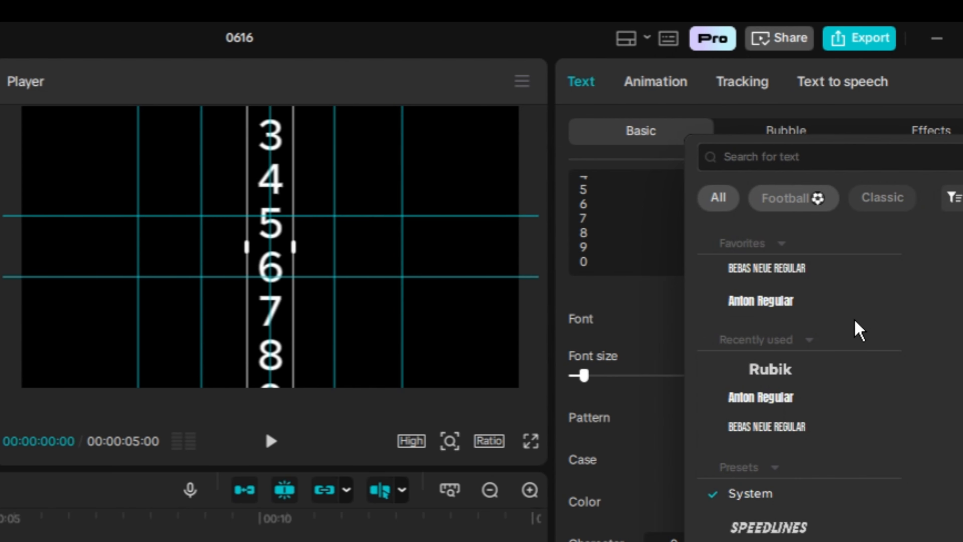
click(789, 373)
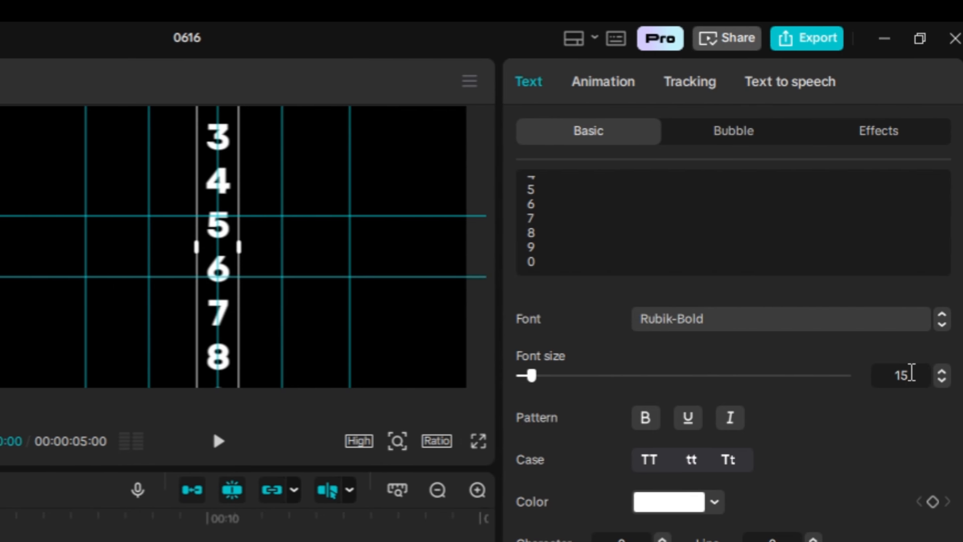
click(930, 373)
click(931, 373)
click(931, 372)
click(931, 373)
click(931, 372)
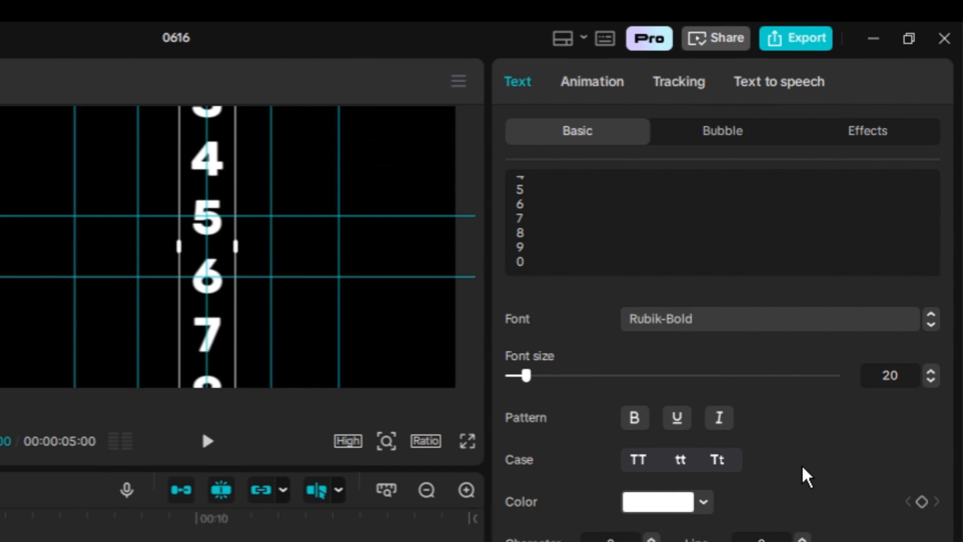
Step: Enable Glow on the number text, choose the second glow style, and set its intensity to 40
scroll(806, 476, down, 10)
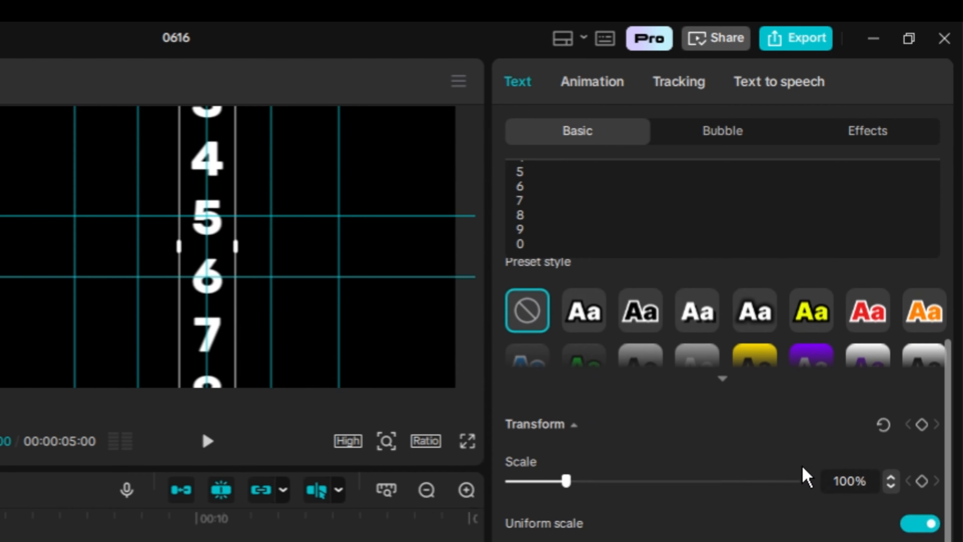
scroll(807, 476, down, 10)
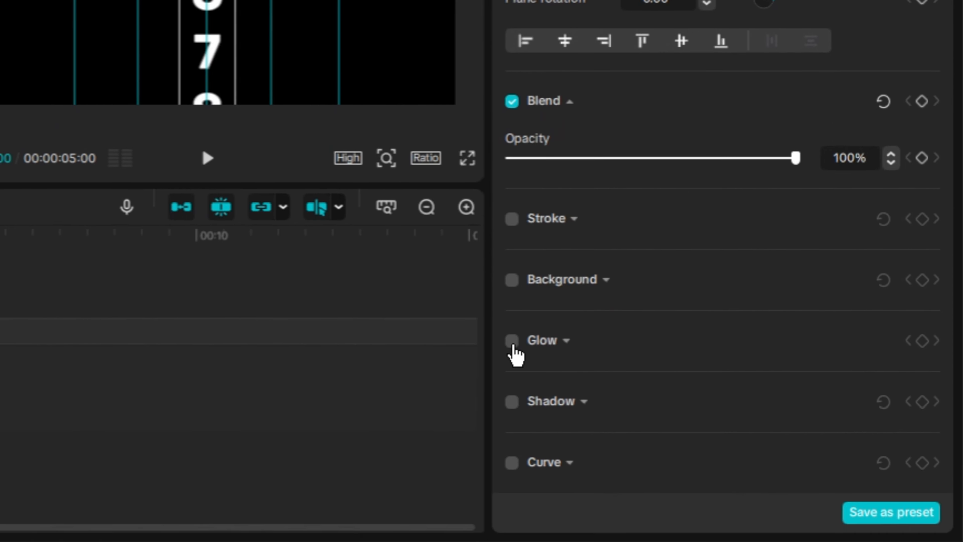
click(512, 342)
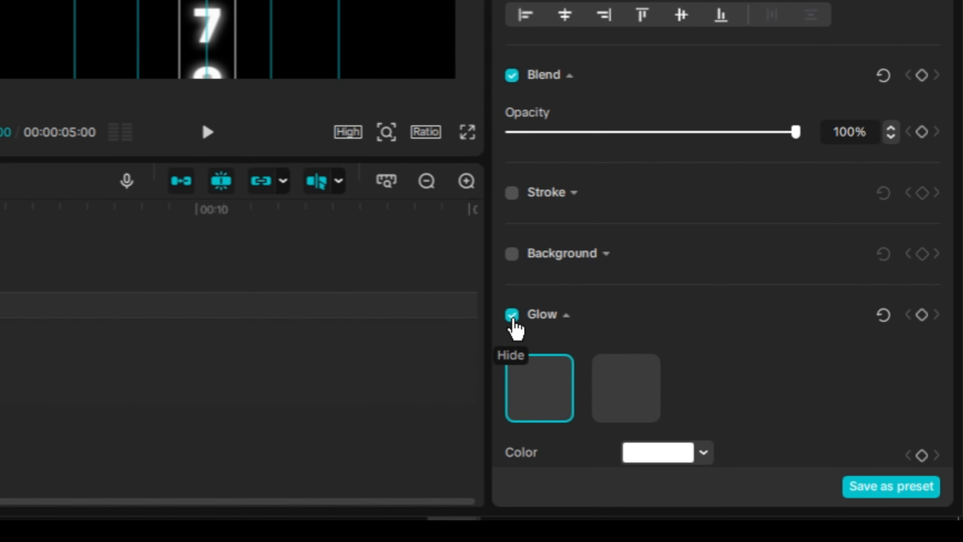
scroll(694, 326, down, 3)
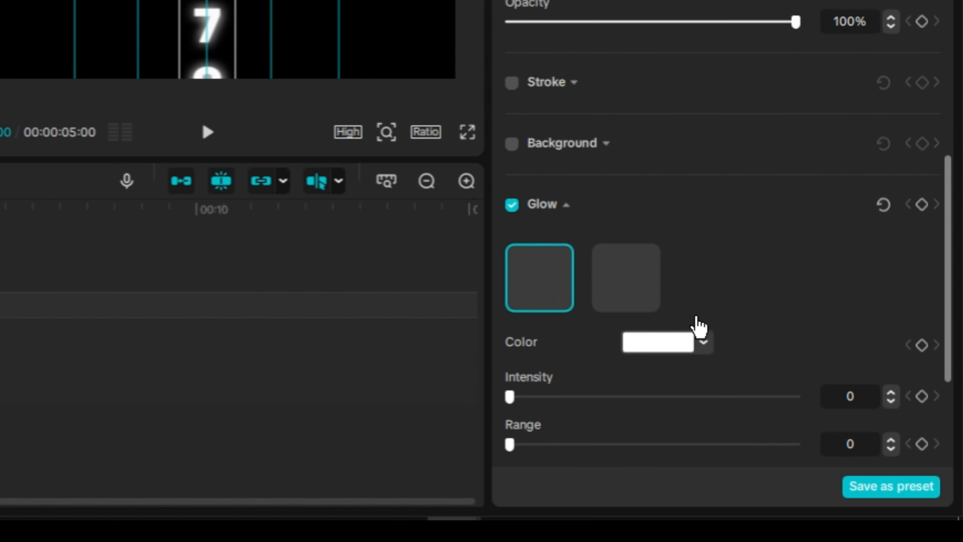
scroll(697, 326, down, 2)
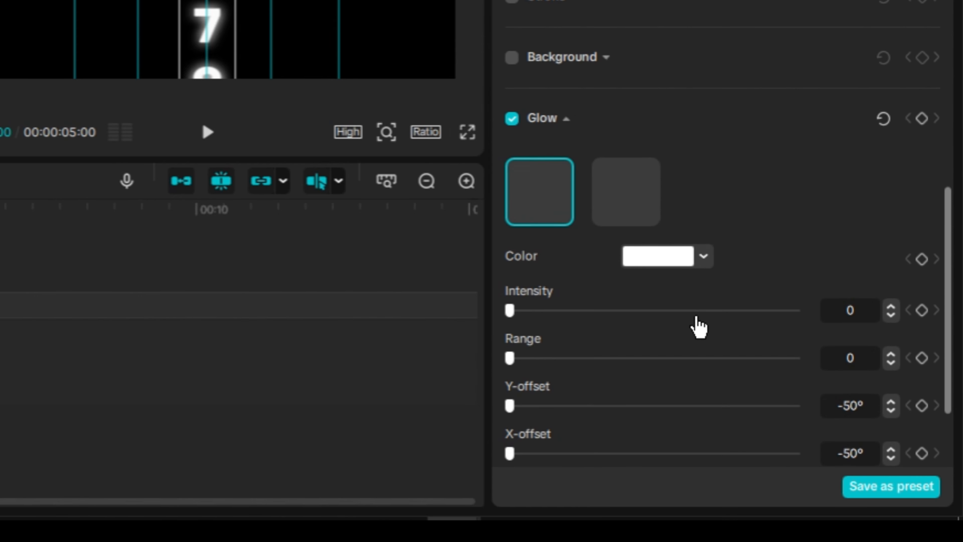
click(639, 195)
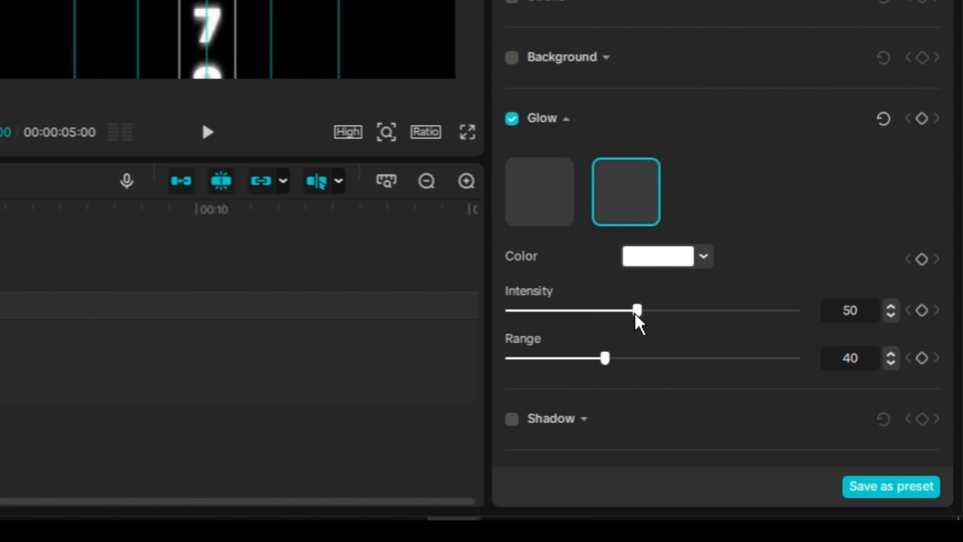
drag(635, 314, 603, 317)
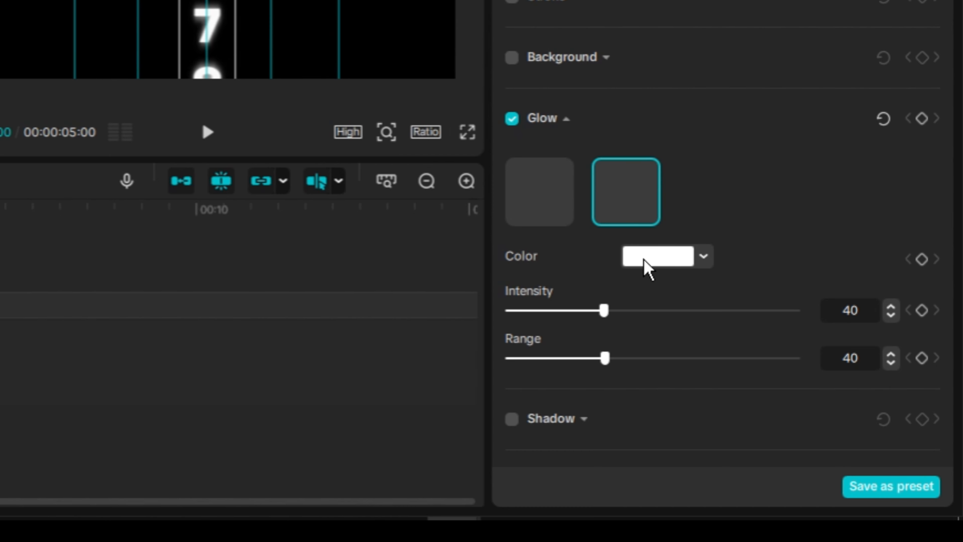
Step: Set the glow colour to light green AAFF56
click(646, 267)
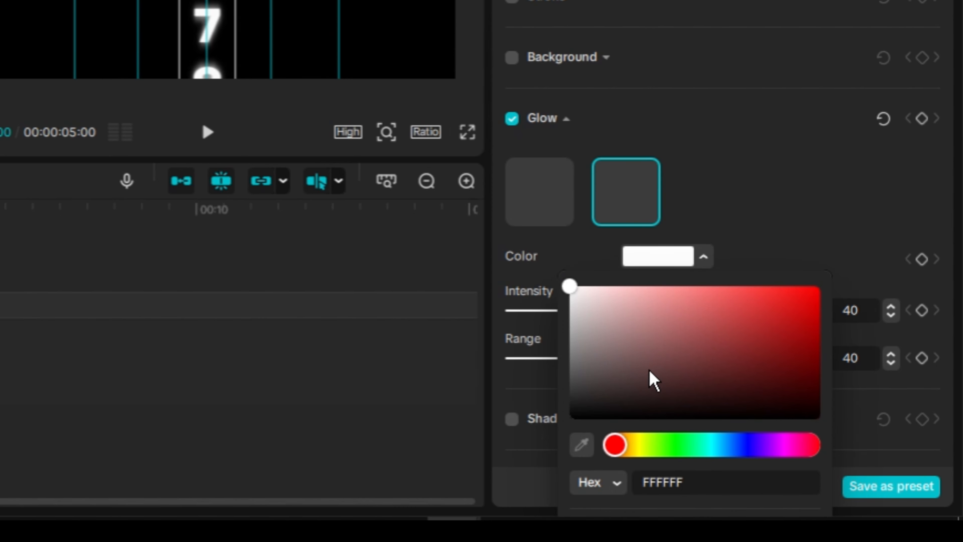
click(670, 445)
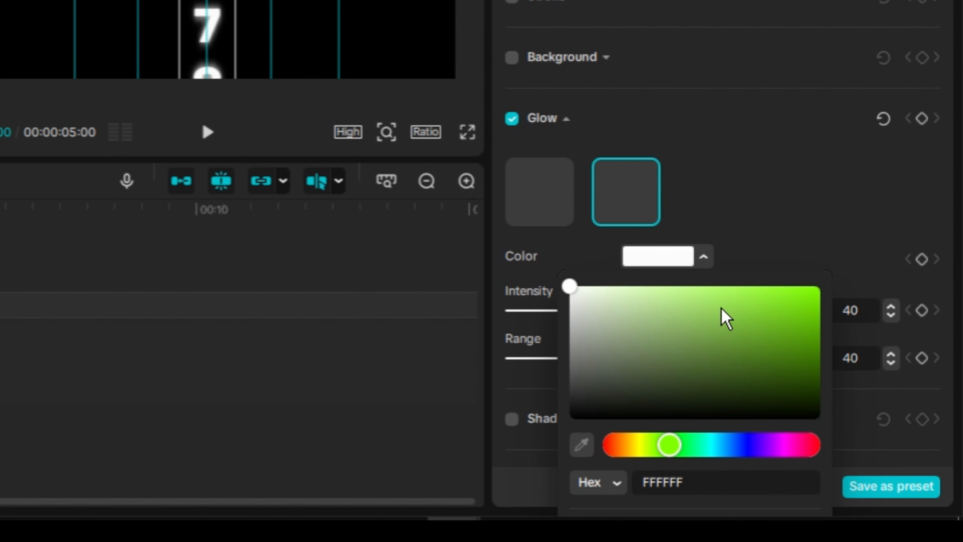
click(713, 288)
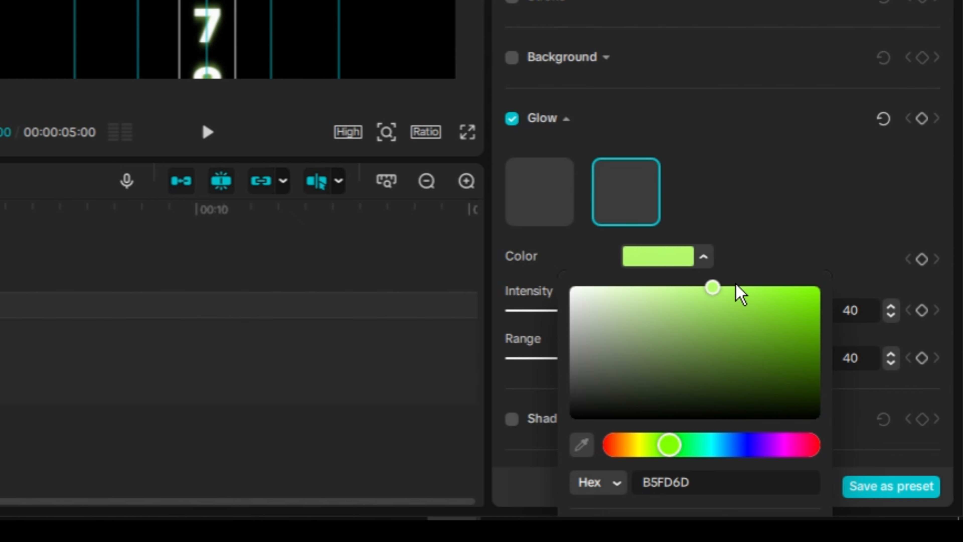
drag(712, 288, 736, 285)
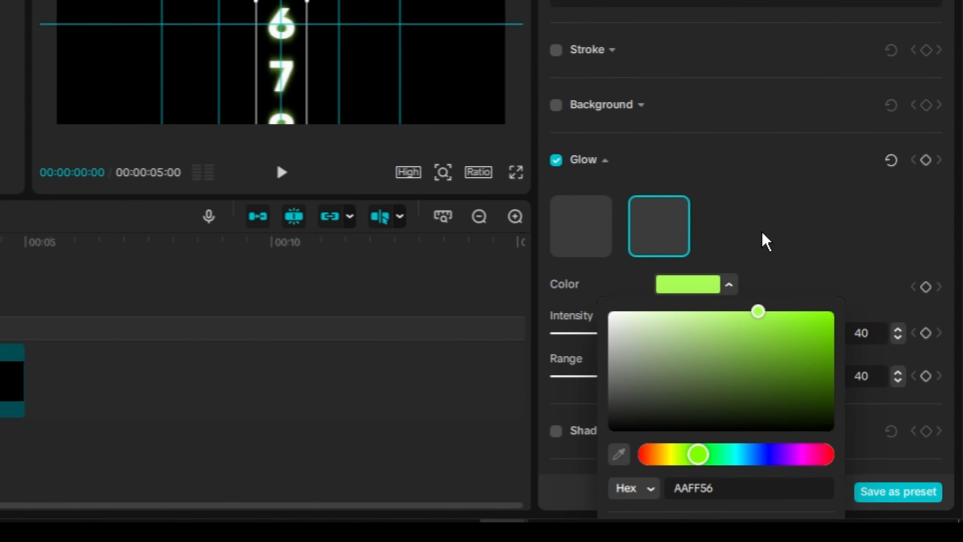
click(740, 205)
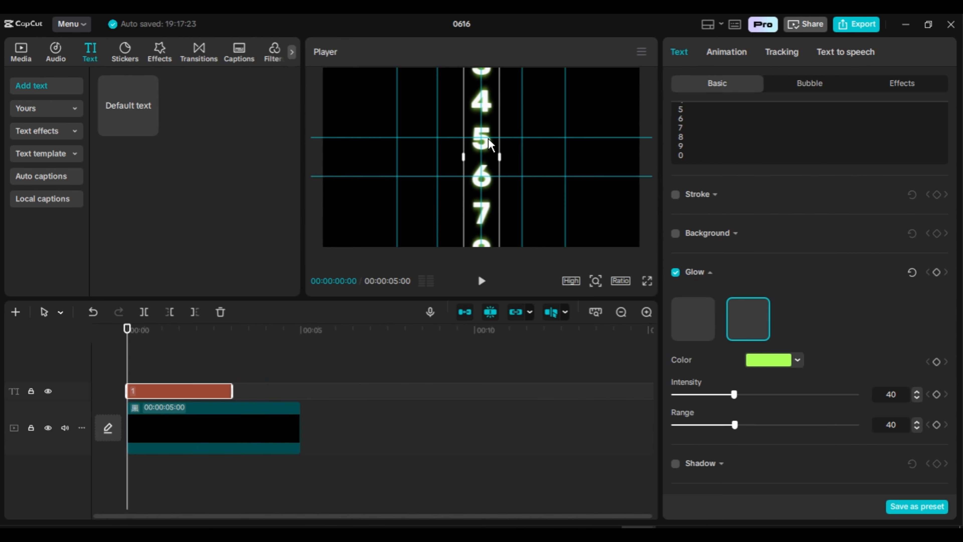
Step: Move the number column against the leftmost vertical guide, at about X -804 and Y -231
drag(476, 148, 413, 164)
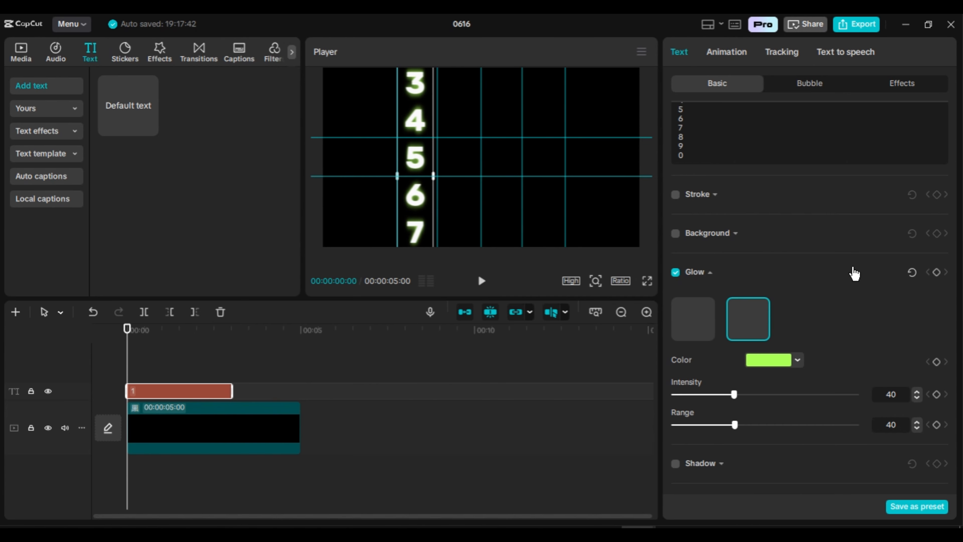
scroll(854, 273, up, 6)
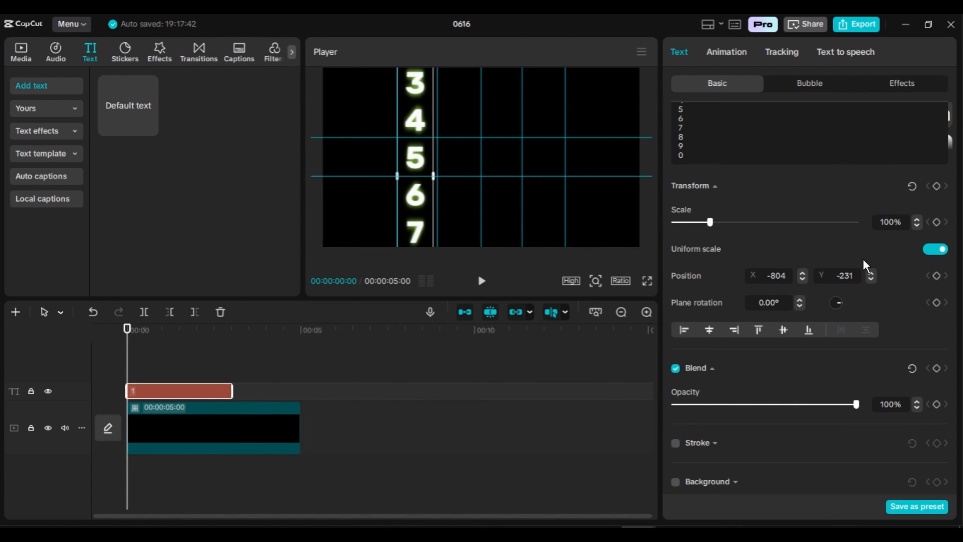
Step: Turn off the timeline's preview axis and add a Position keyframe to the number text at 00:00:00:00
click(551, 313)
click(937, 277)
scroll(129, 386, up, 5)
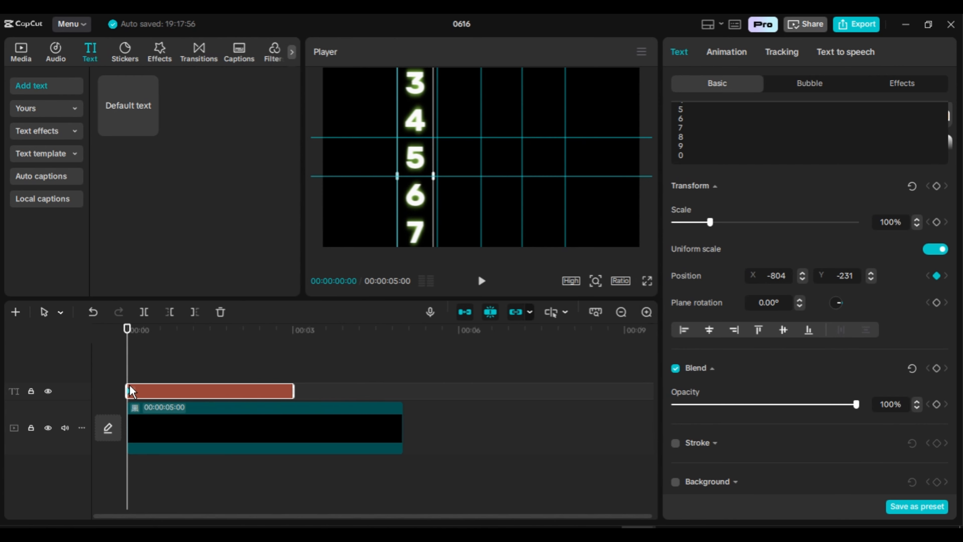
scroll(129, 385, up, 3)
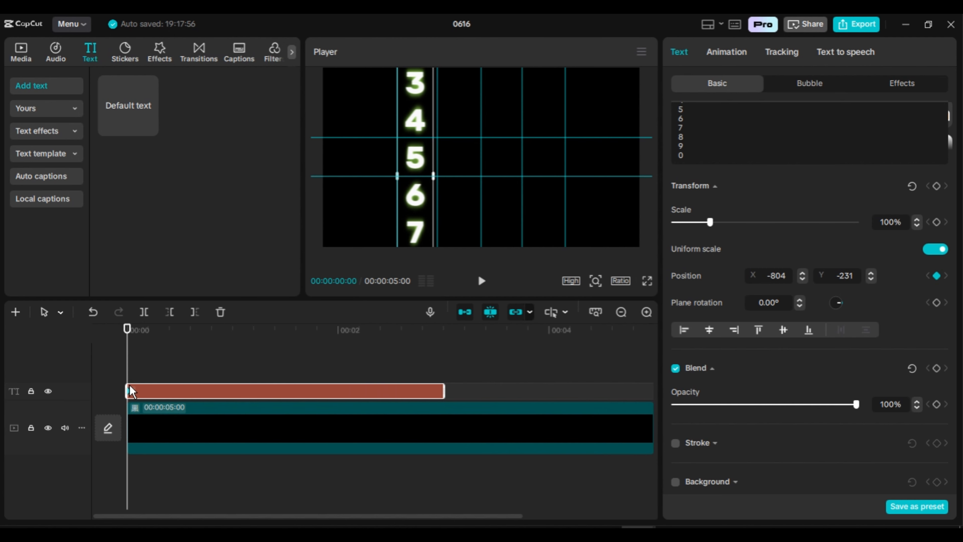
Step: Add a Position keyframe to the number text at 00:00:00:02 and move the column down to about Y -1572
key(Right)
key(Right)
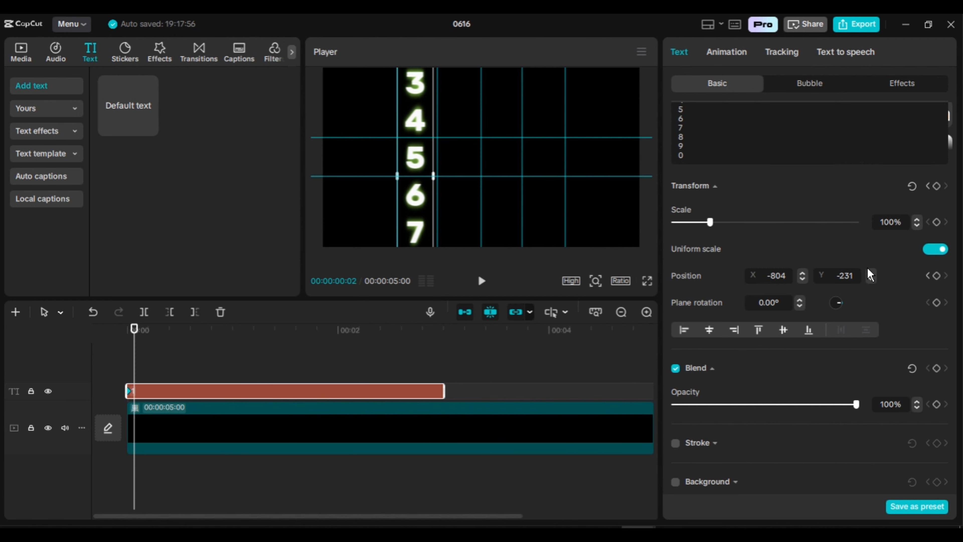
click(937, 276)
drag(418, 158, 408, 270)
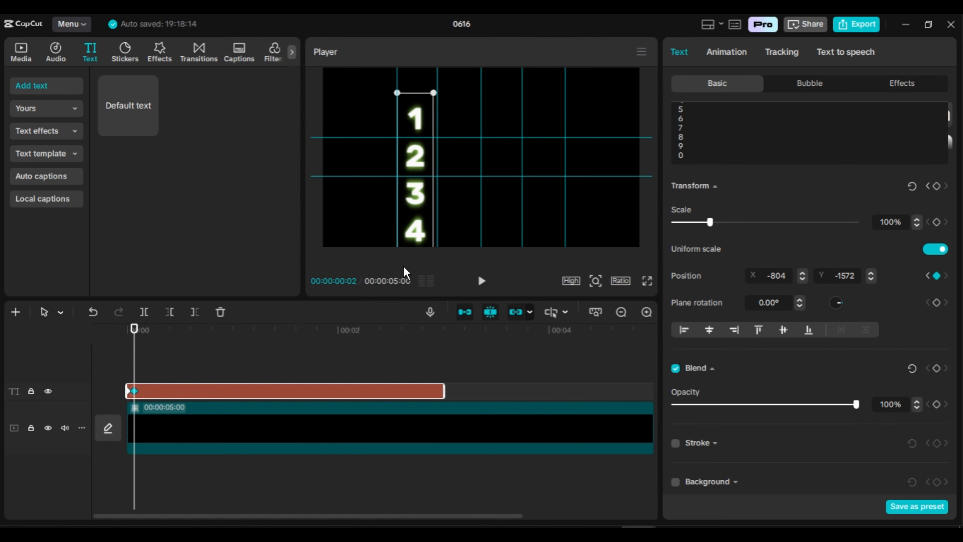
Step: Add a Position keyframe at 00:00:00:04 and move the number column up to about Y 1598
key(Right)
key(Right)
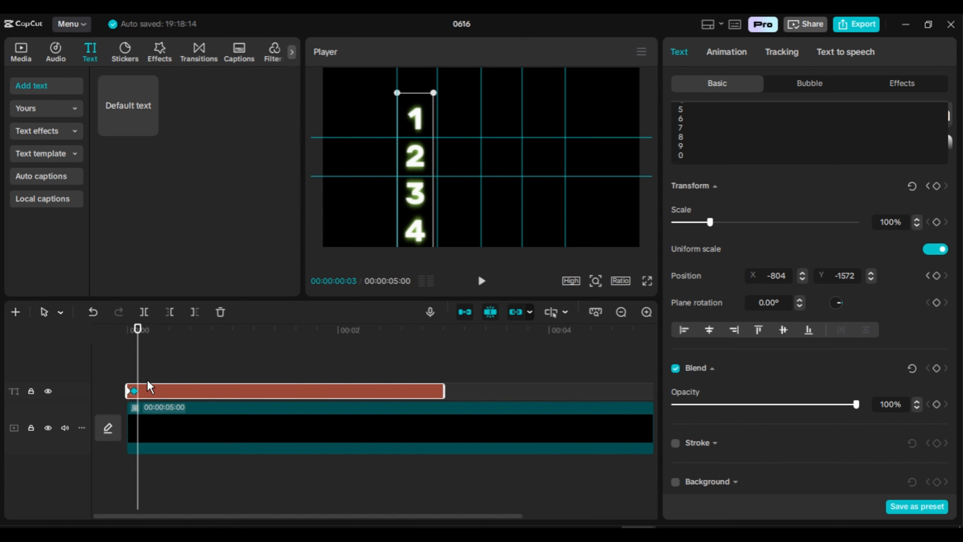
click(939, 278)
drag(427, 163, 419, 19)
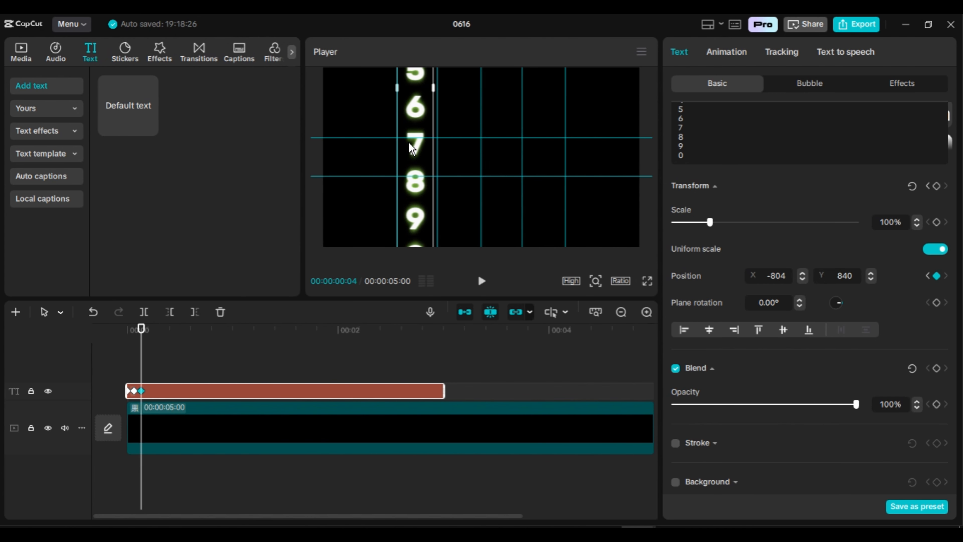
drag(413, 209, 416, 149)
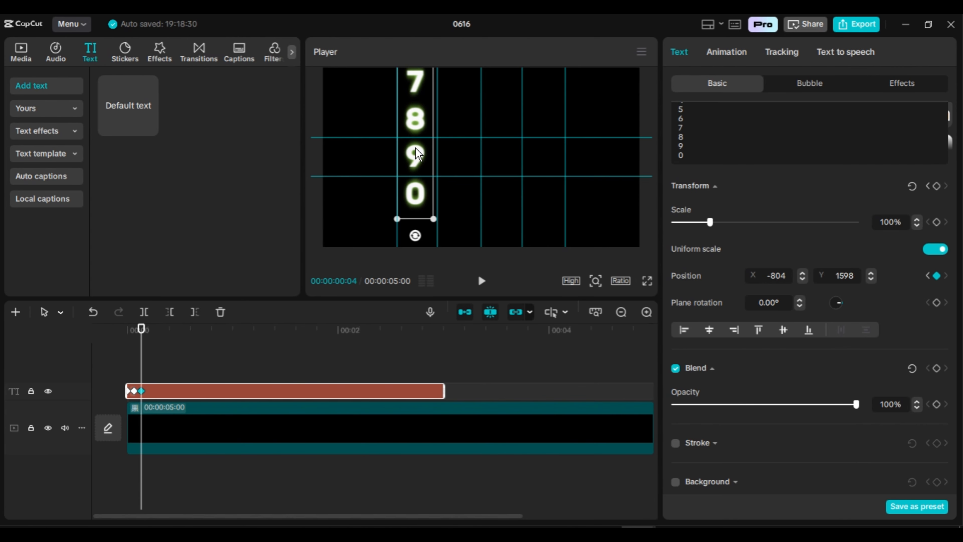
Step: Add a Position keyframe at 00:00:00:06 with the number column at about Y -231
key(Right)
key(Right)
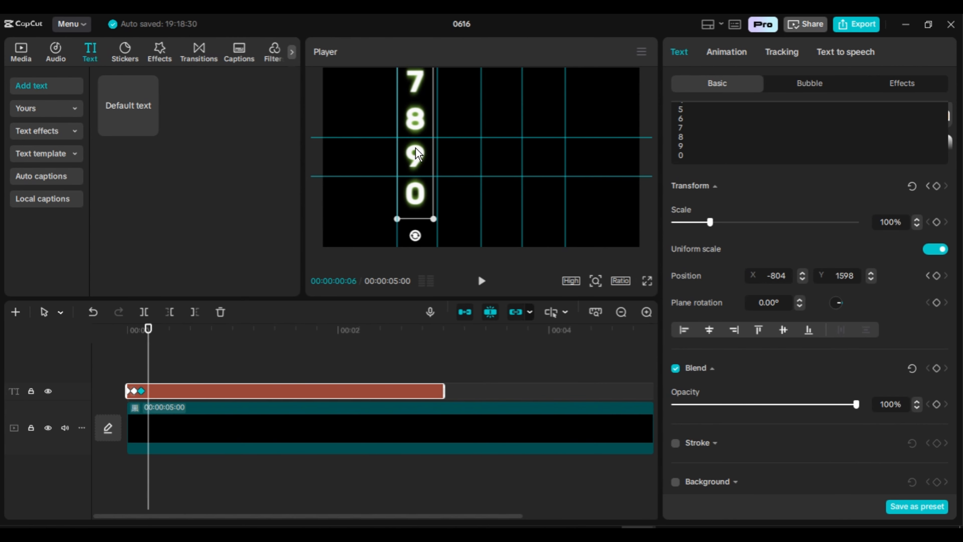
click(936, 275)
Step: Add Position keyframes at 00:00:00:08 and 00:00:00:10, shifting the number column up to end at about Y 1144
key(Right)
key(Right)
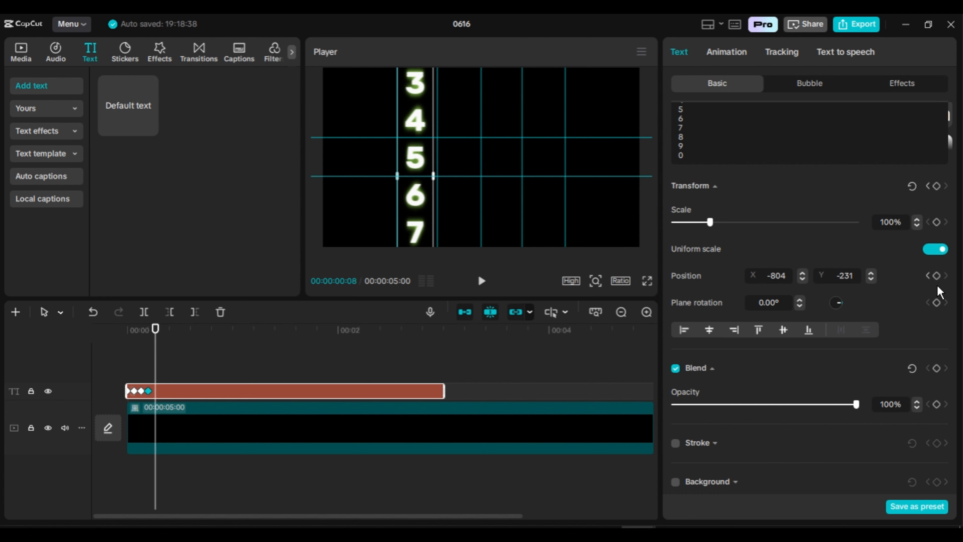
click(937, 276)
drag(414, 221, 416, 113)
key(Right)
key(Right)
click(937, 275)
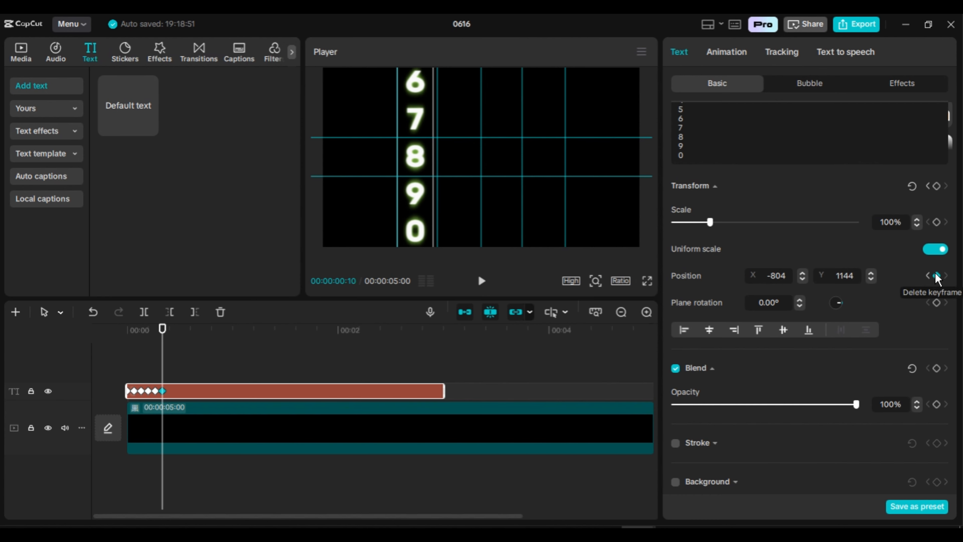
Step: Add Position keyframes at 00:00:00:12 and 00:00:00:14, shifting the number column vertically to end at about Y -1589
key(Right)
key(Right)
click(937, 275)
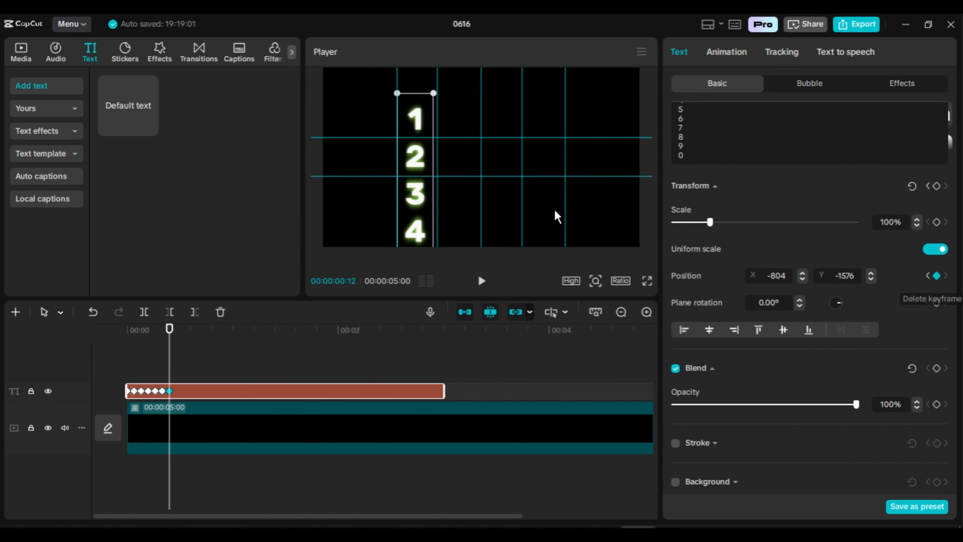
drag(416, 220, 415, 68)
key(Right)
key(Right)
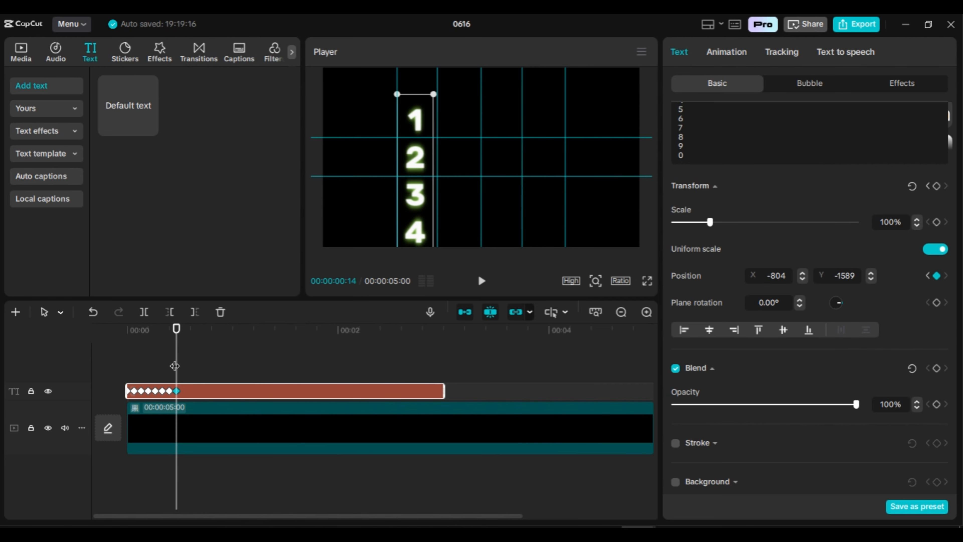
Step: Trim the end of the keyframed number clip to 00:00:00:15 and paste three copies end to end after it
key(Right)
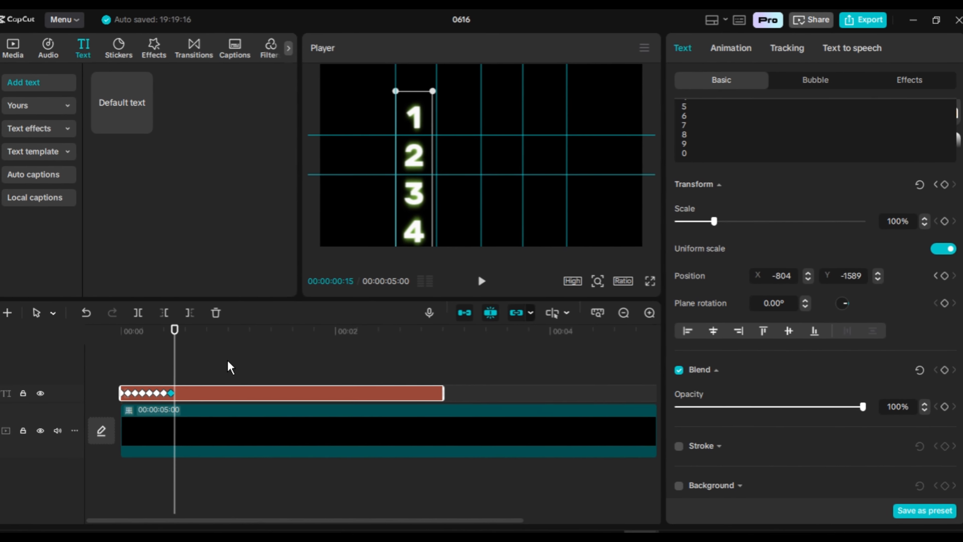
key(w)
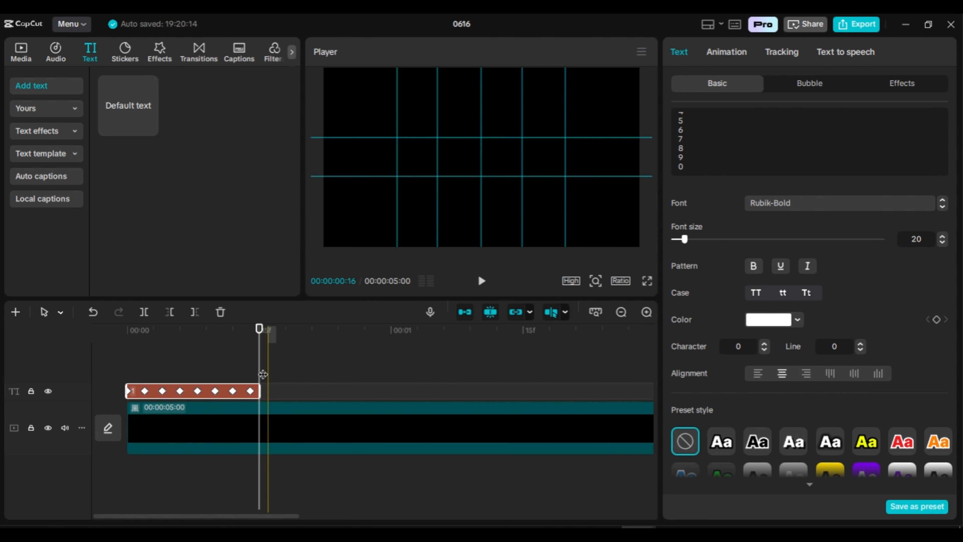
key(ctrl+v)
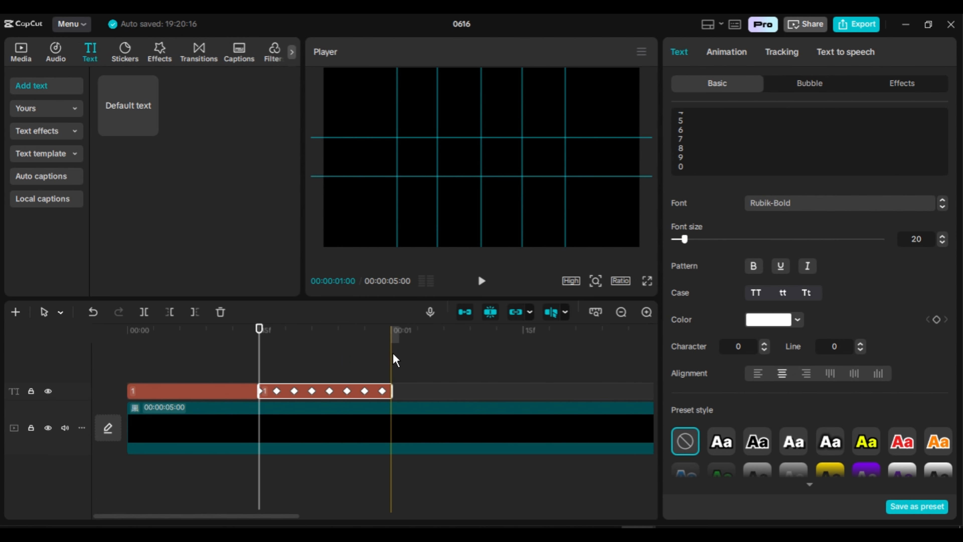
key(ctrl+v)
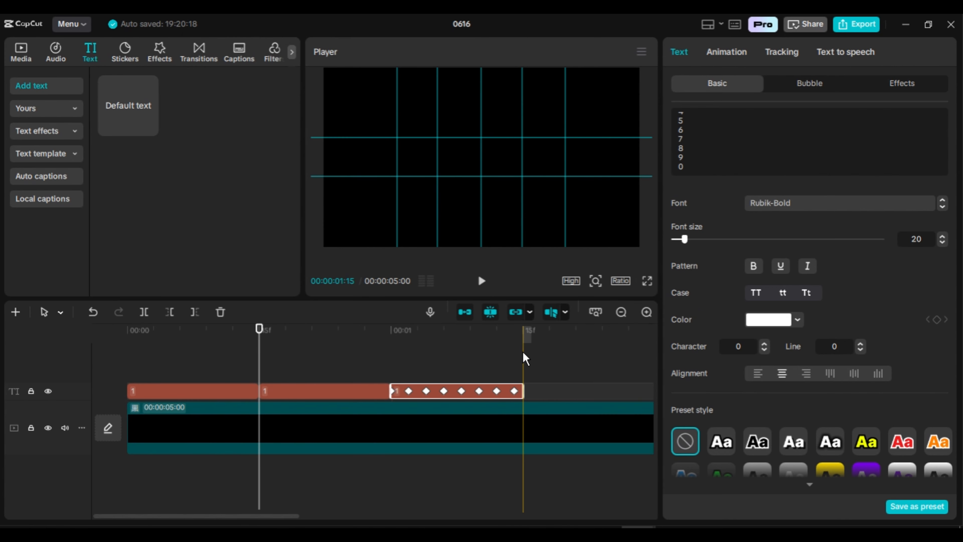
key(ctrl+v)
Step: Combine all four number clips on the text track into one compound clip
scroll(523, 353, down, 2)
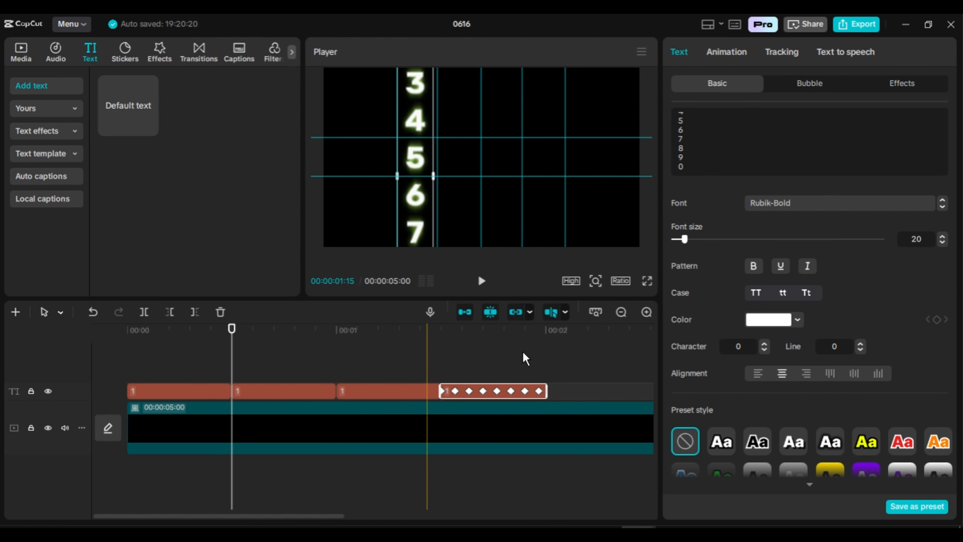
scroll(524, 358, down, 4)
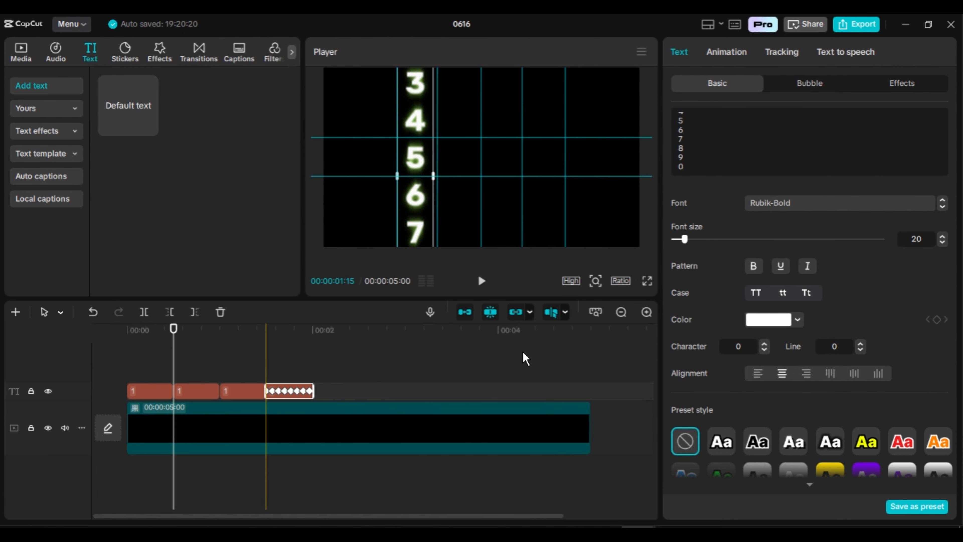
click(324, 394)
drag(314, 386, 154, 358)
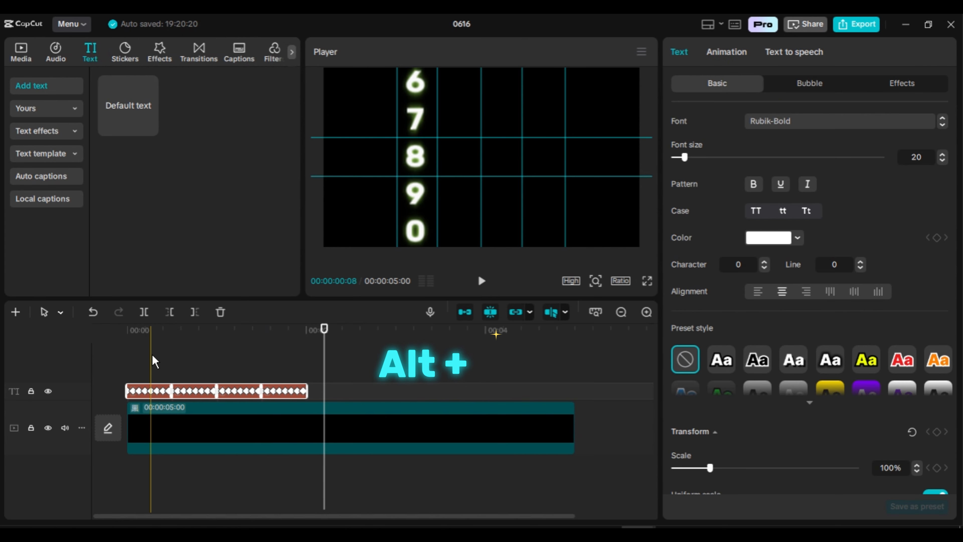
key(alt+g)
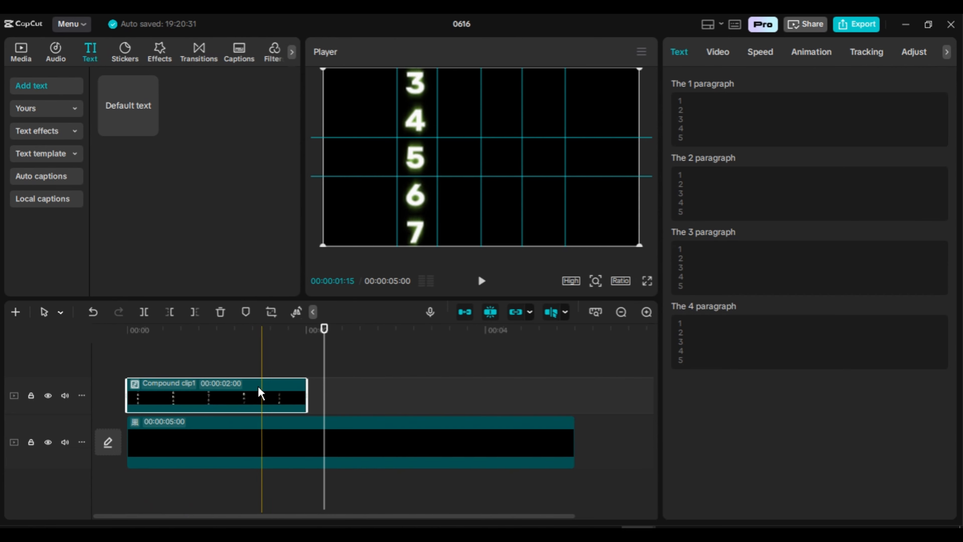
Step: Duplicate the compound clip onto a track above, starting at 00:00:00:03
click(127, 374)
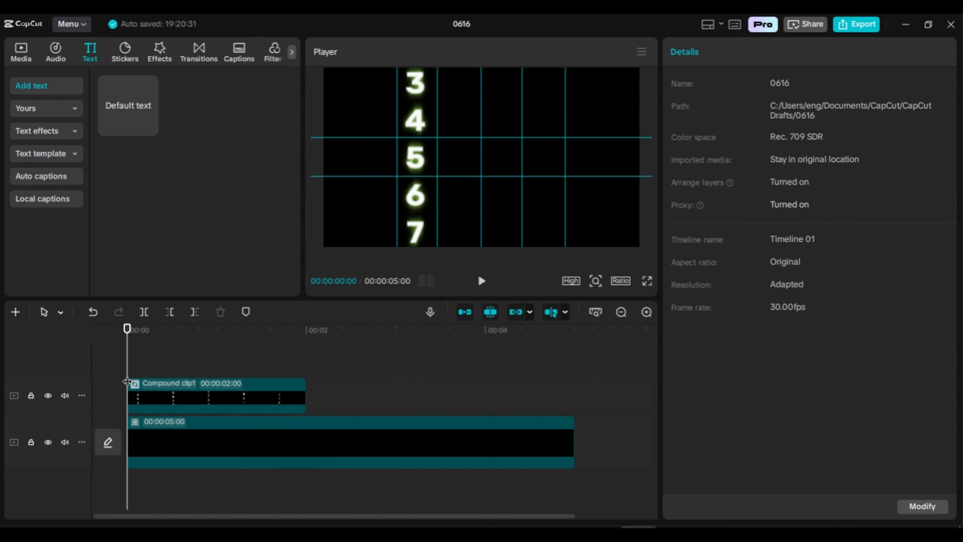
key(Right)
key(Right)
key(Right)
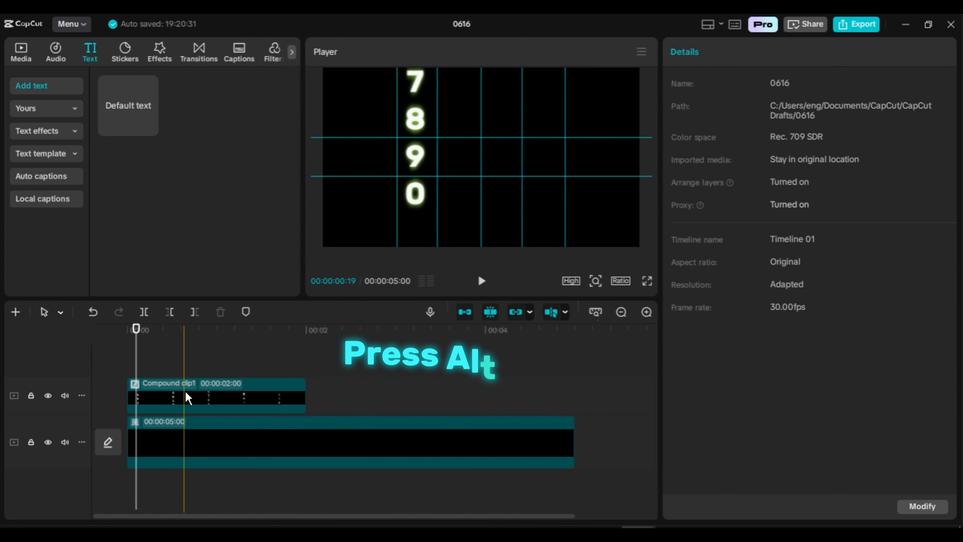
drag(183, 397, 192, 365)
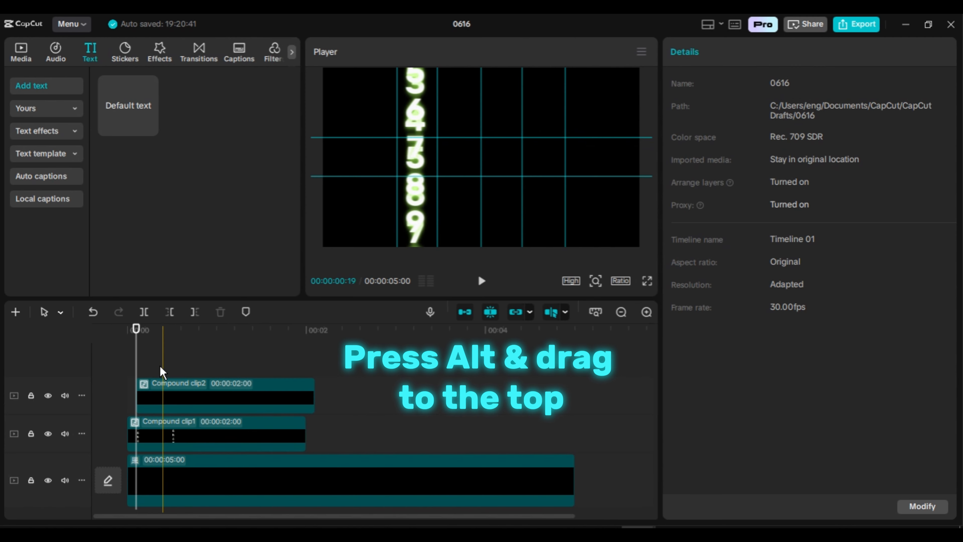
Step: Duplicate the second compound clip onto a new track above, starting at 00:00:00:06
key(Right)
key(Right)
key(Right)
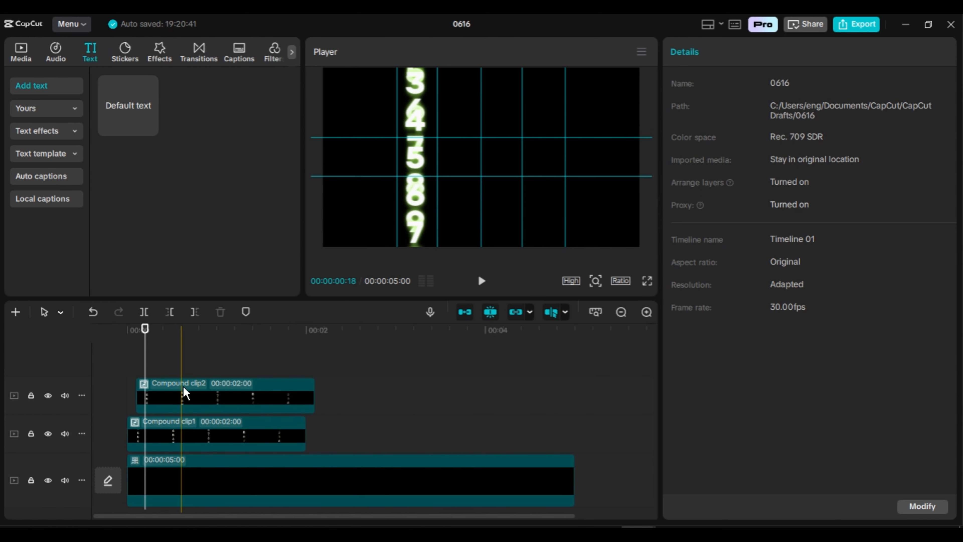
drag(180, 398, 192, 367)
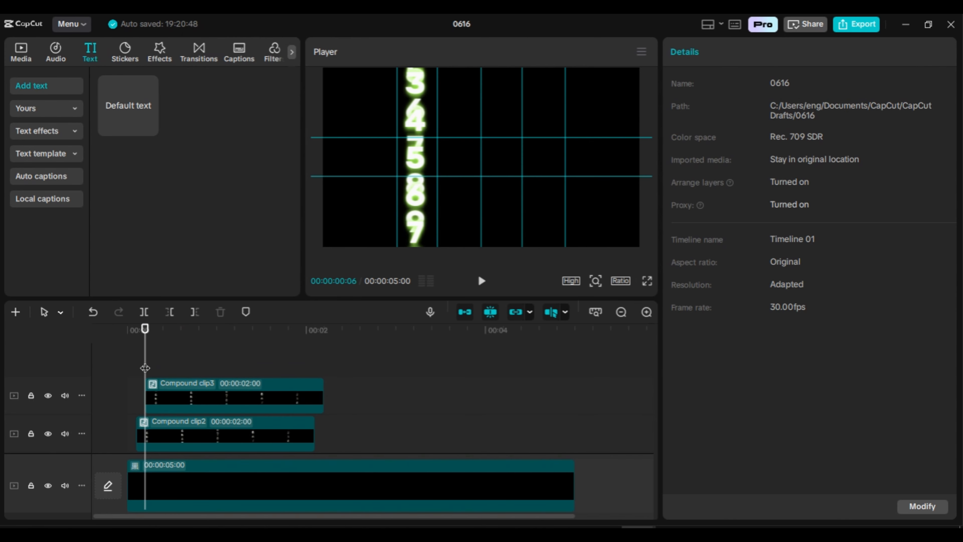
Step: Duplicate the third compound clip onto a new track above, starting at 00:00:00:09
key(Right)
key(Right)
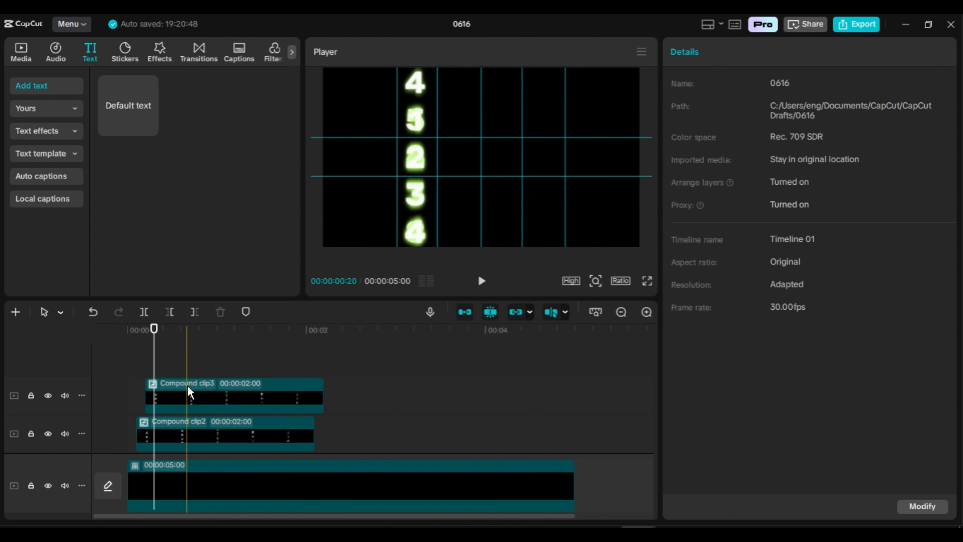
drag(188, 391, 200, 359)
Step: Move the digit columns of the second, third and fourth compound clips into the second, third and fourth guide spaces
scroll(256, 385, down, 3)
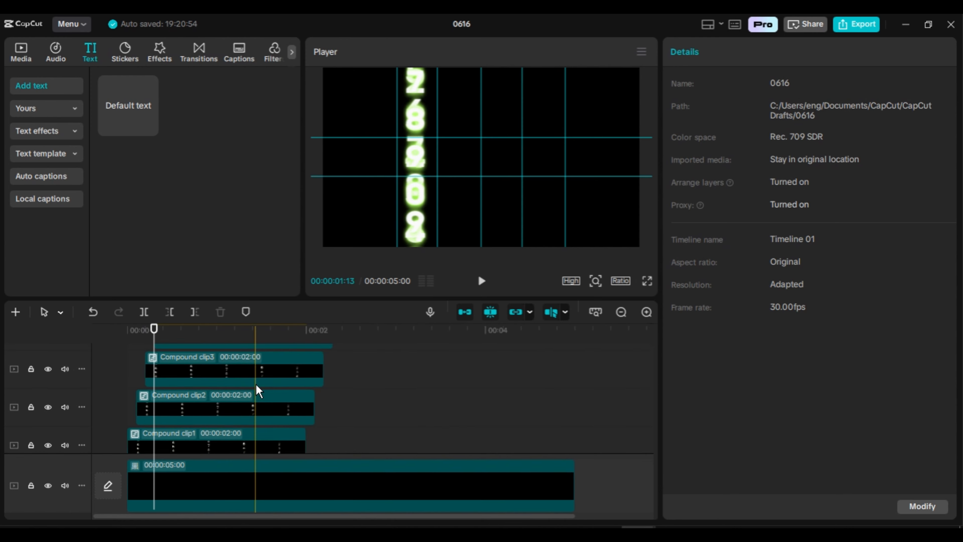
click(217, 375)
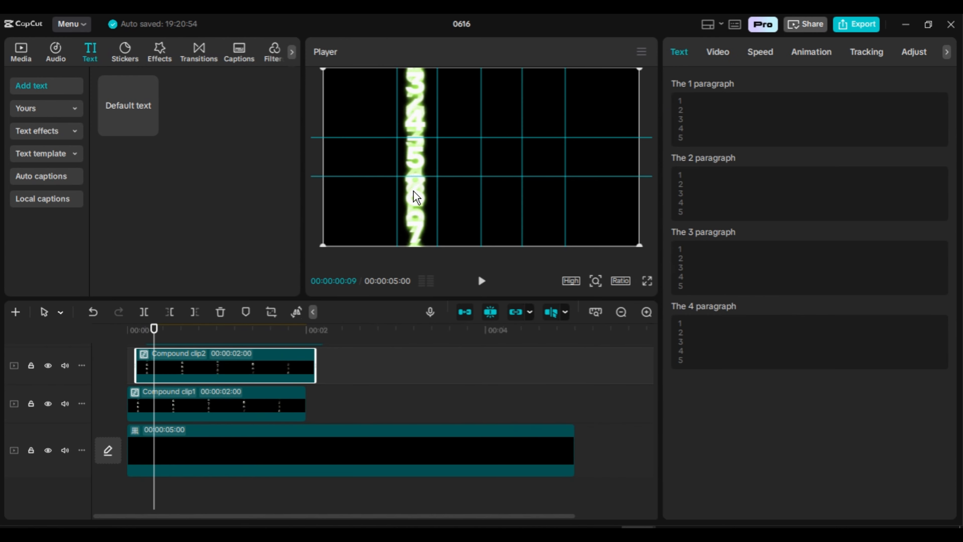
drag(414, 192, 454, 193)
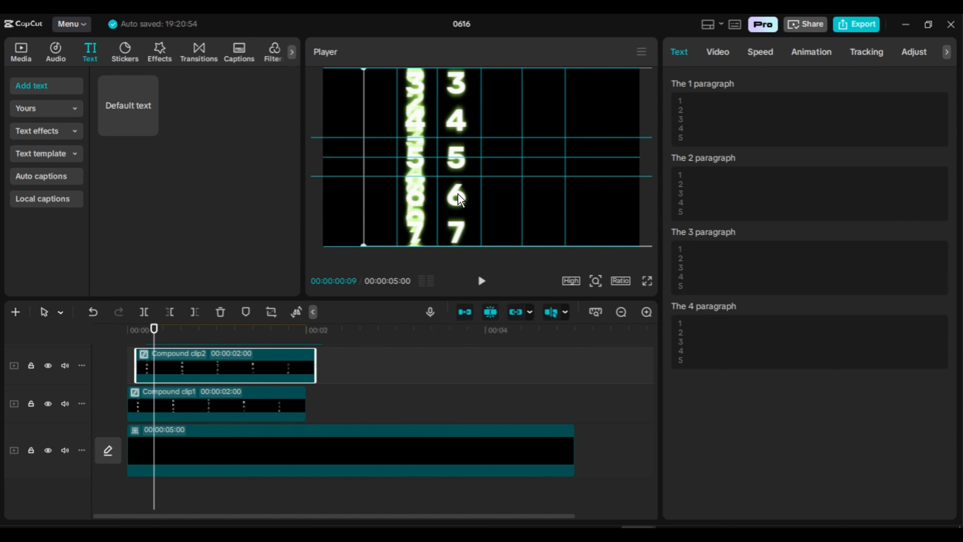
scroll(213, 359, up, 1)
click(213, 359)
drag(413, 208, 497, 209)
scroll(239, 376, up, 2)
click(238, 379)
drag(369, 228, 495, 236)
Step: Add a default text clip at 00:00:02:00, where the first compound clip ends
scroll(342, 417, down, 1)
click(344, 383)
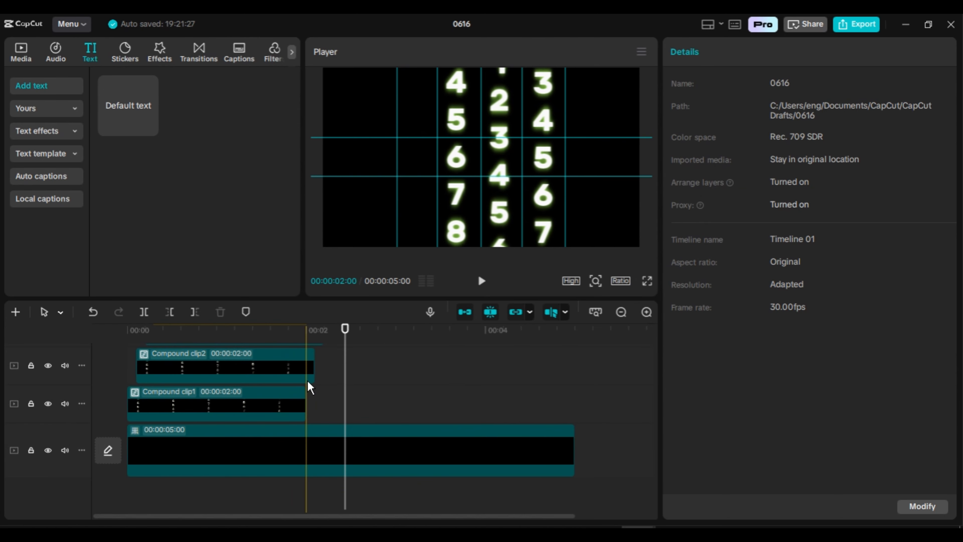
click(306, 335)
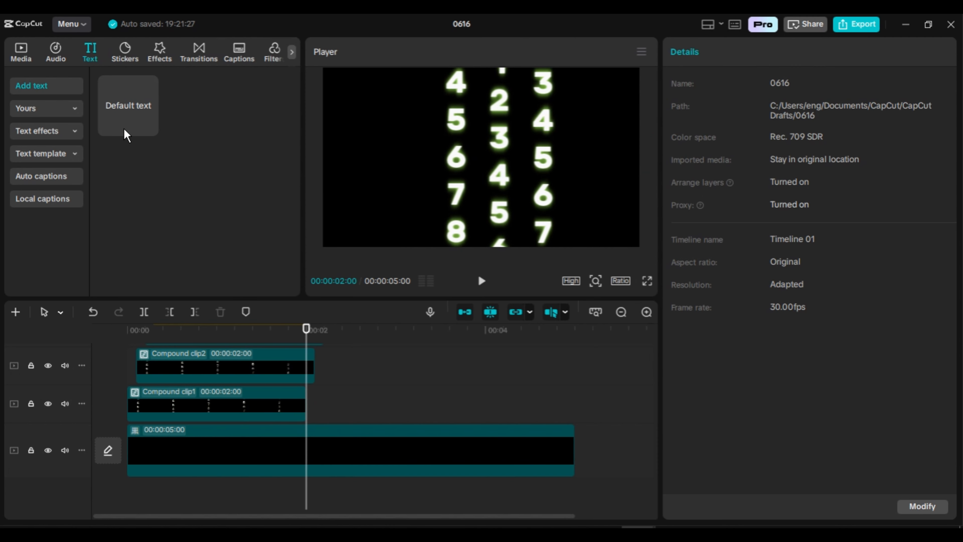
drag(125, 134, 309, 393)
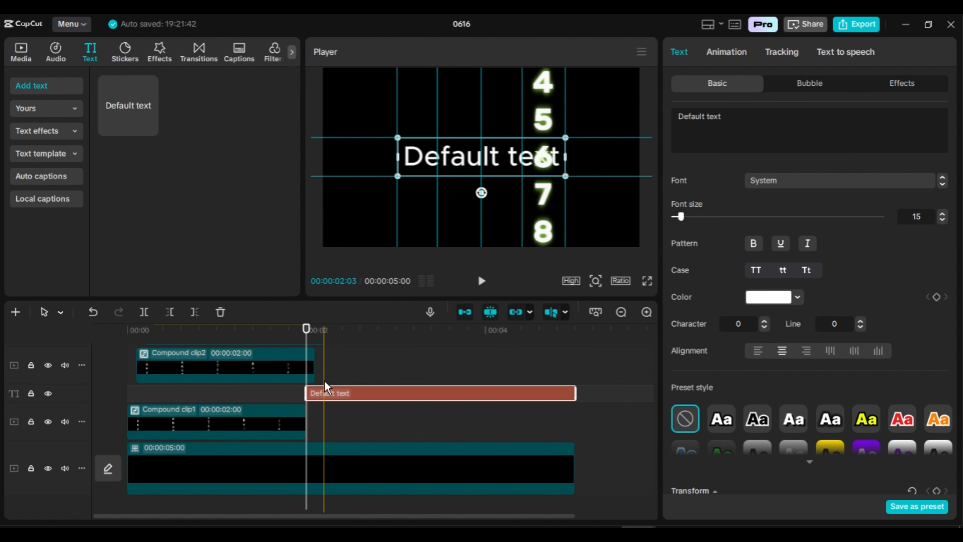
Step: Replace the default text with 2 and set its font to Rubik-Bold
click(336, 329)
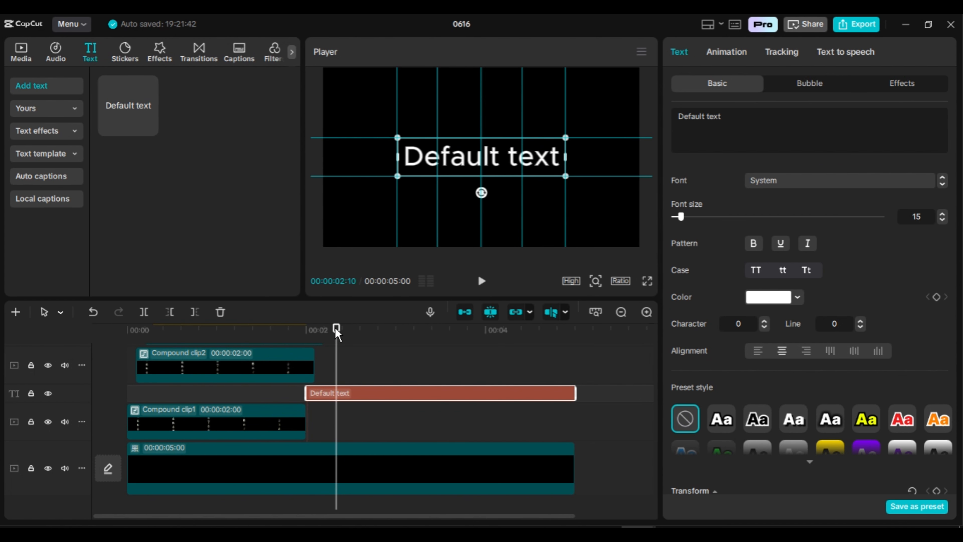
drag(730, 120, 674, 120)
text(2)
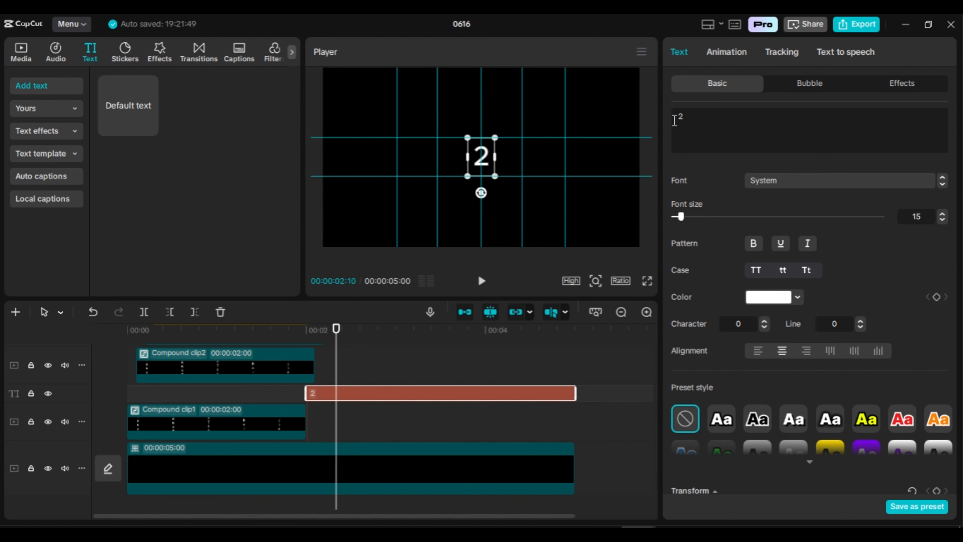
click(863, 188)
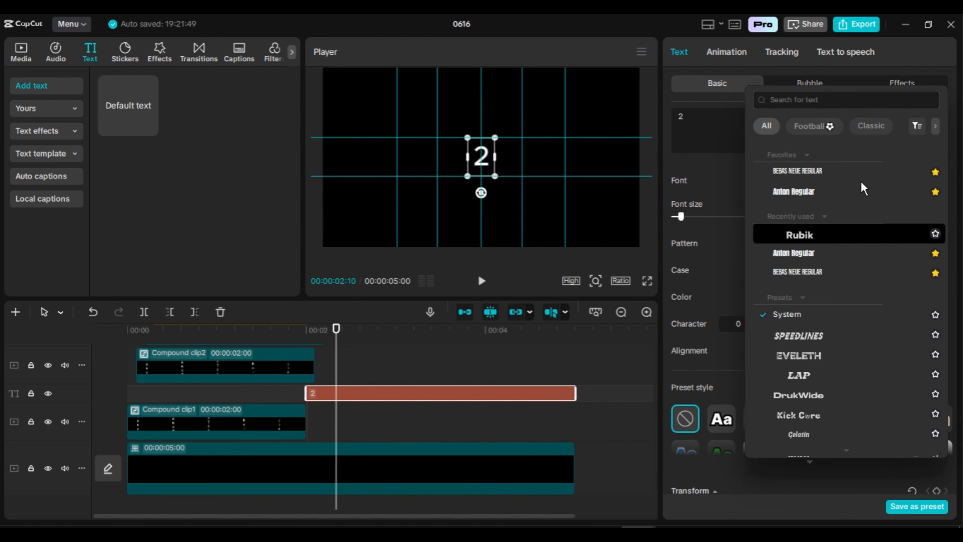
click(827, 241)
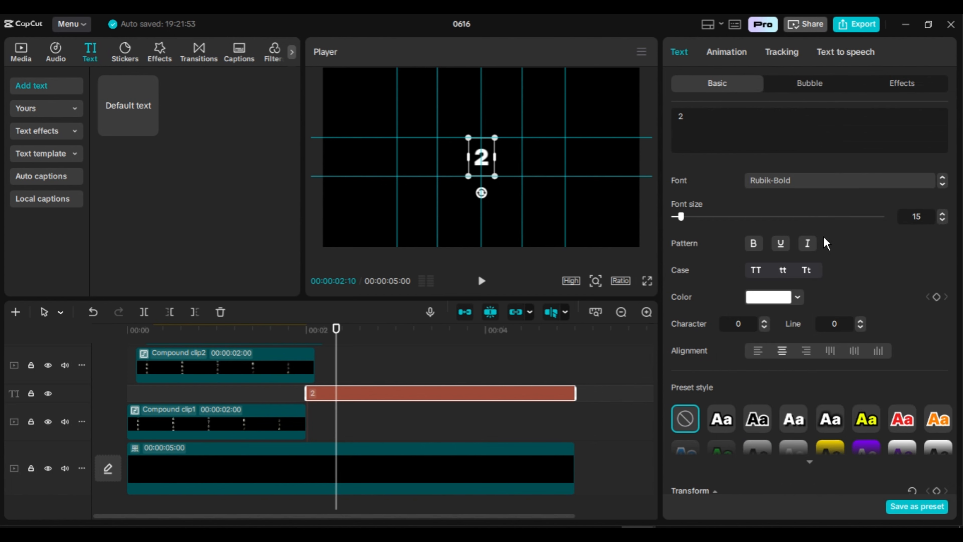
Step: Set the font size of the digit 2 to 20
click(943, 215)
click(942, 214)
click(942, 215)
click(943, 214)
click(943, 214)
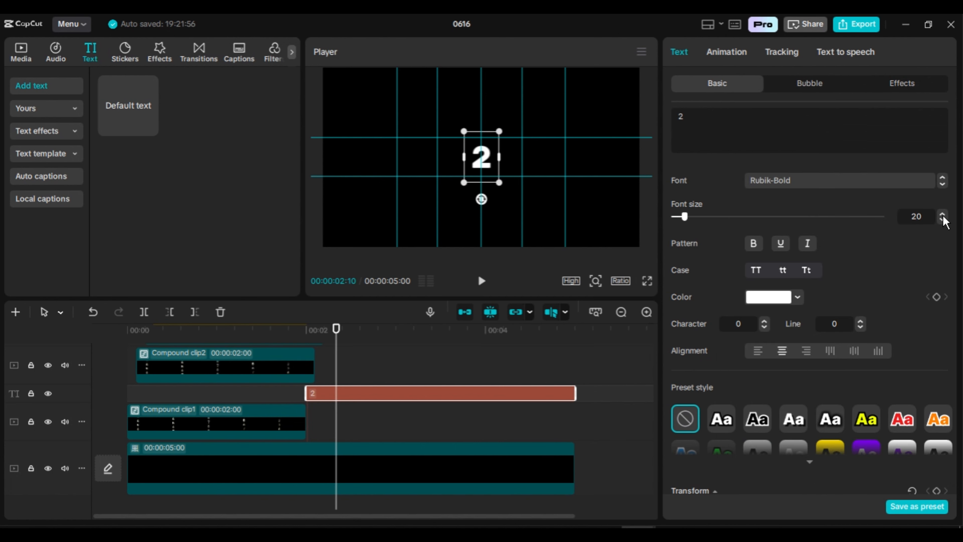
Step: Enable Glow on the digit 2 using the second glow style and colour the glow light green
scroll(828, 353, down, 10)
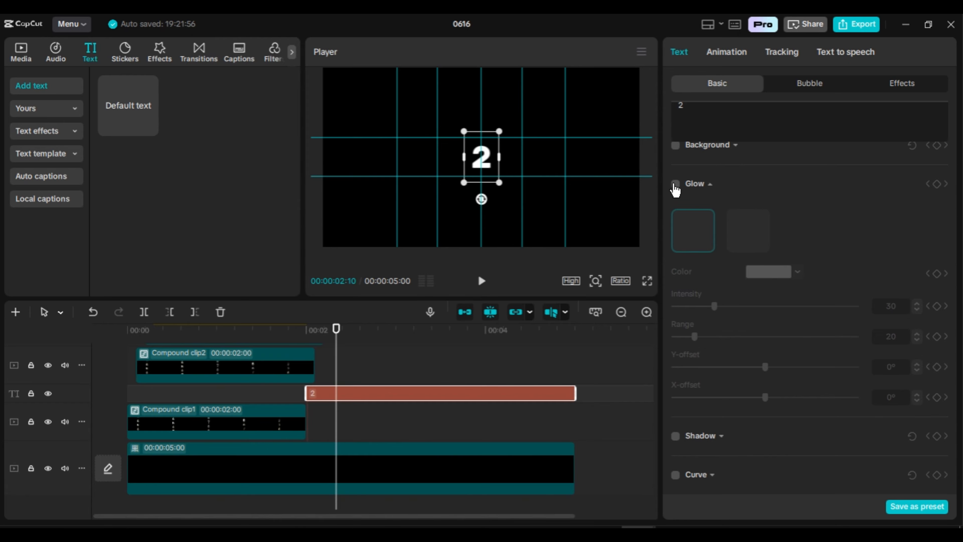
click(675, 184)
click(743, 229)
scroll(743, 229, up, 2)
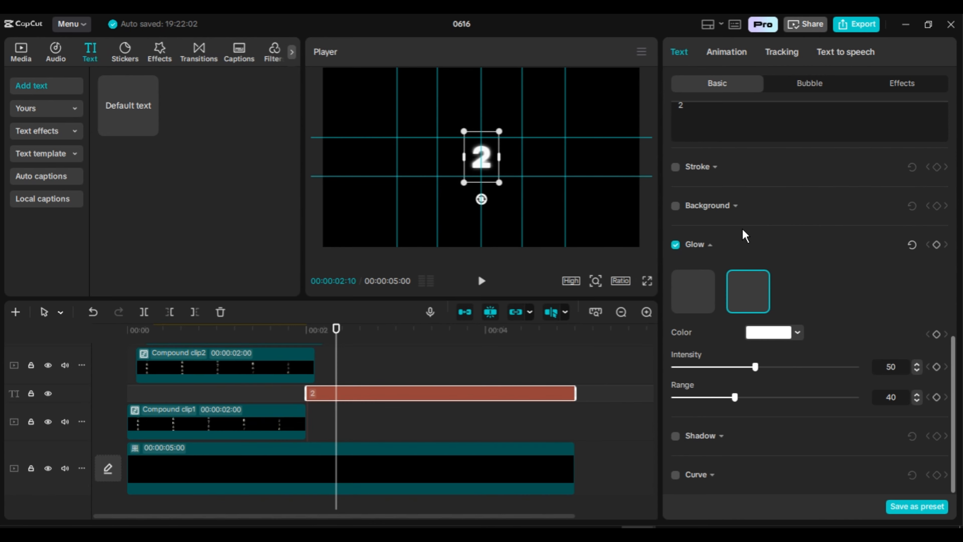
click(771, 334)
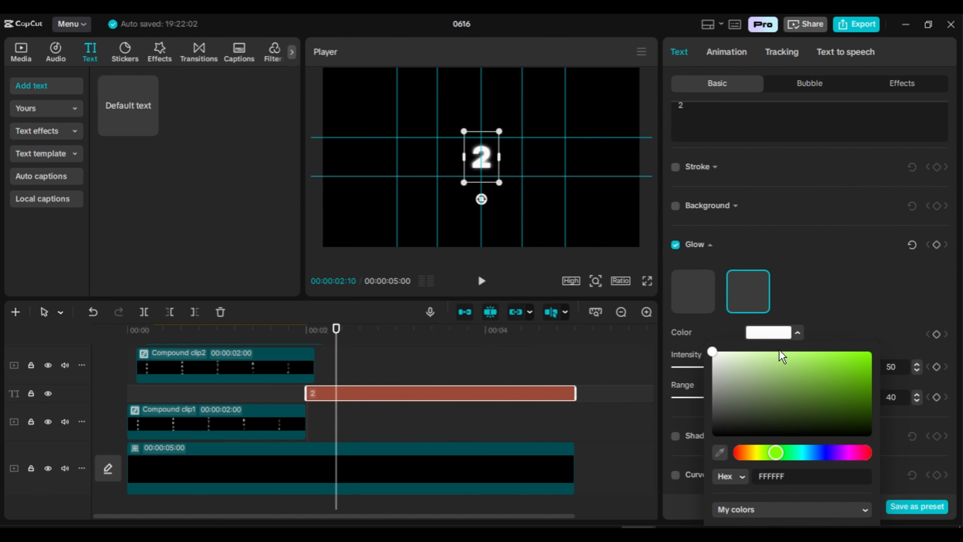
click(800, 353)
click(815, 334)
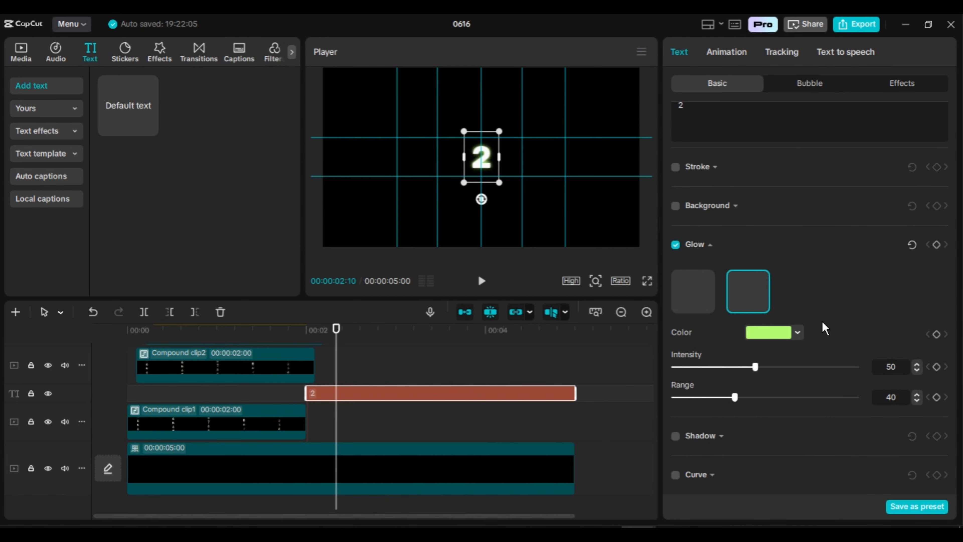
Step: Set the glow intensity to 40 and move the digit 2 into the first guide space
click(920, 369)
click(920, 369)
click(920, 370)
drag(472, 168, 406, 165)
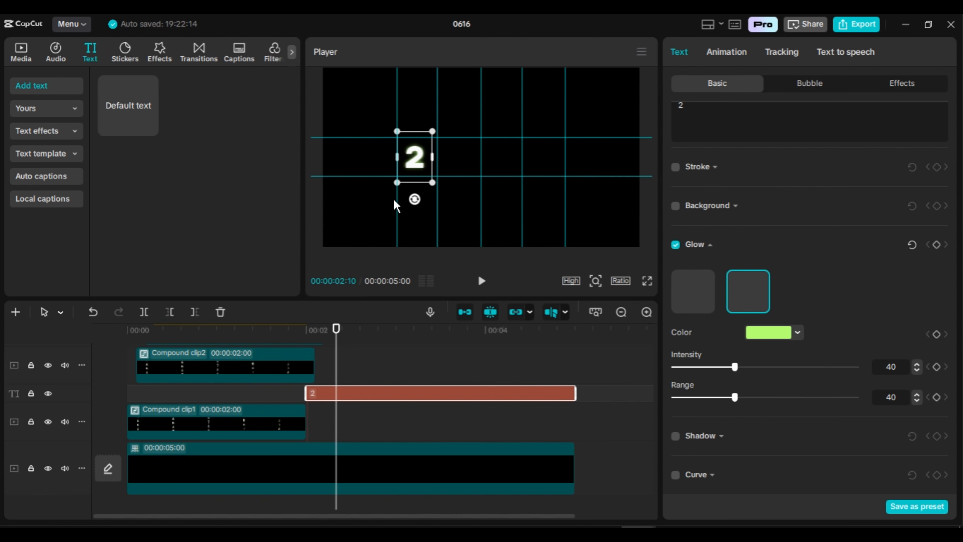
Step: Duplicate the 2 text clip to where Compound clip2 ends, change it to 0 and place it in the second guide space
drag(342, 389, 342, 353)
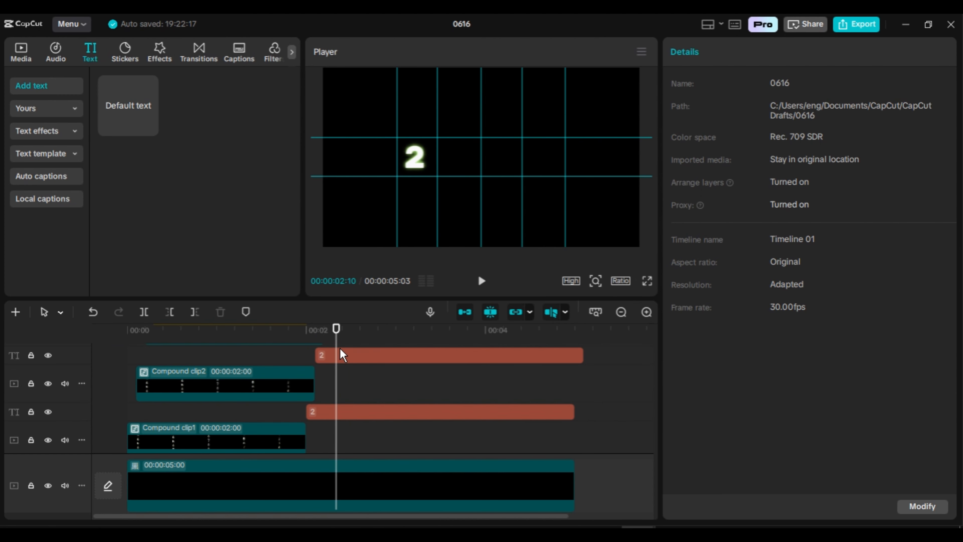
click(362, 354)
drag(689, 117, 674, 119)
text(0)
drag(423, 167, 467, 167)
Step: Duplicate the 0 text clip to where Compound clip3 ends, place it in the third guide space and change it to 1
drag(350, 359, 360, 395)
click(359, 394)
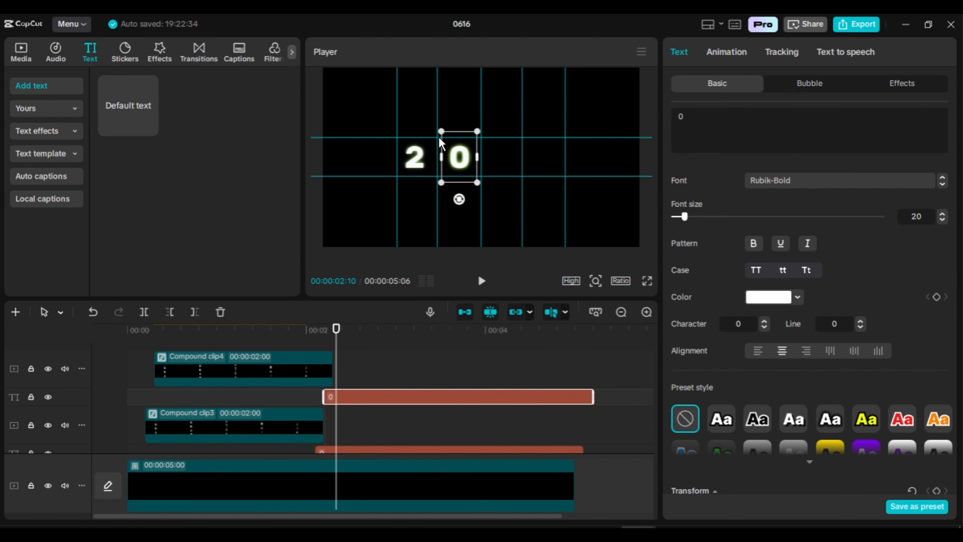
drag(460, 167, 500, 167)
double_click(501, 167)
text(1)
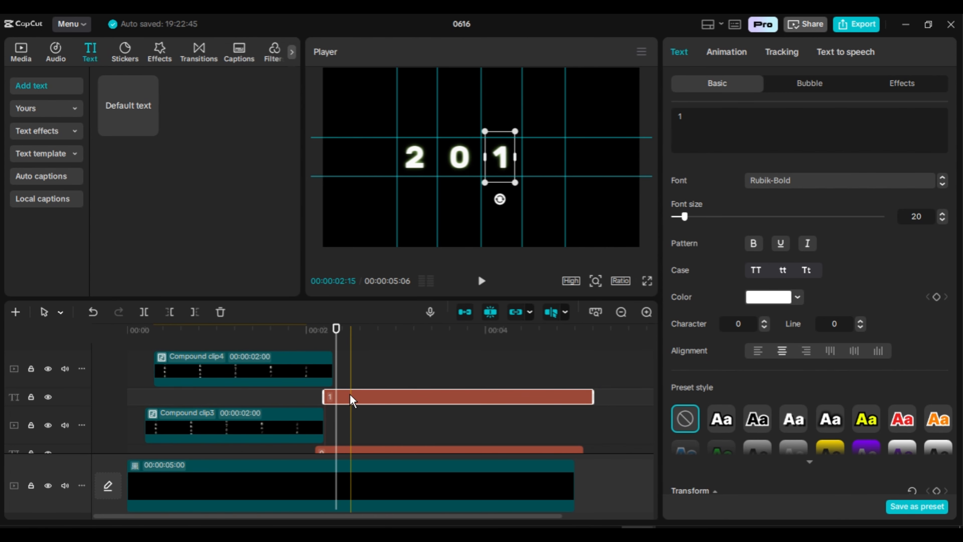
Step: Duplicate the 1 text clip to where Compound clip4 ends, place it in the fourth guide space and change it to 8
mouse_move(351, 396)
mouse_down()
mouse_move(351, 371)
mouse_move(361, 383)
mouse_up()
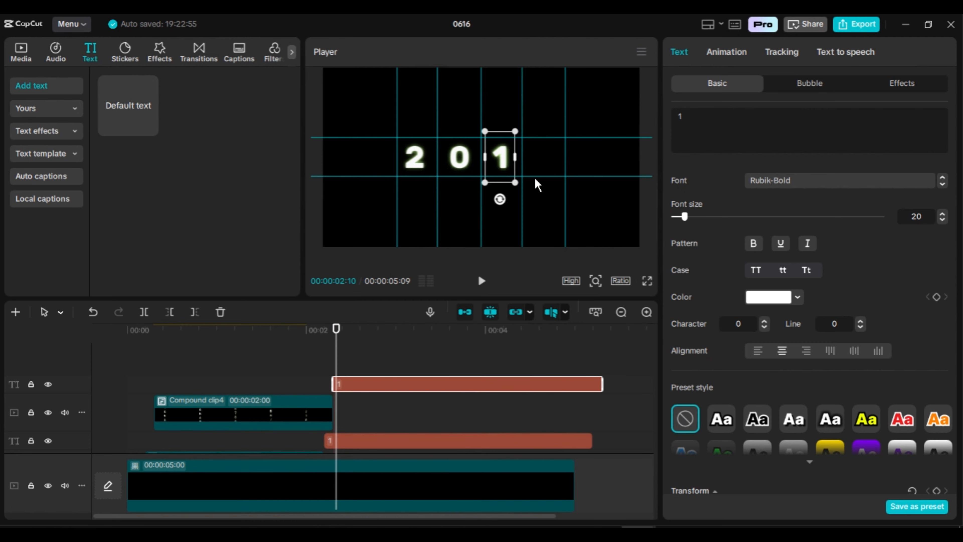
drag(501, 157, 542, 156)
double_click(542, 156)
text(8)
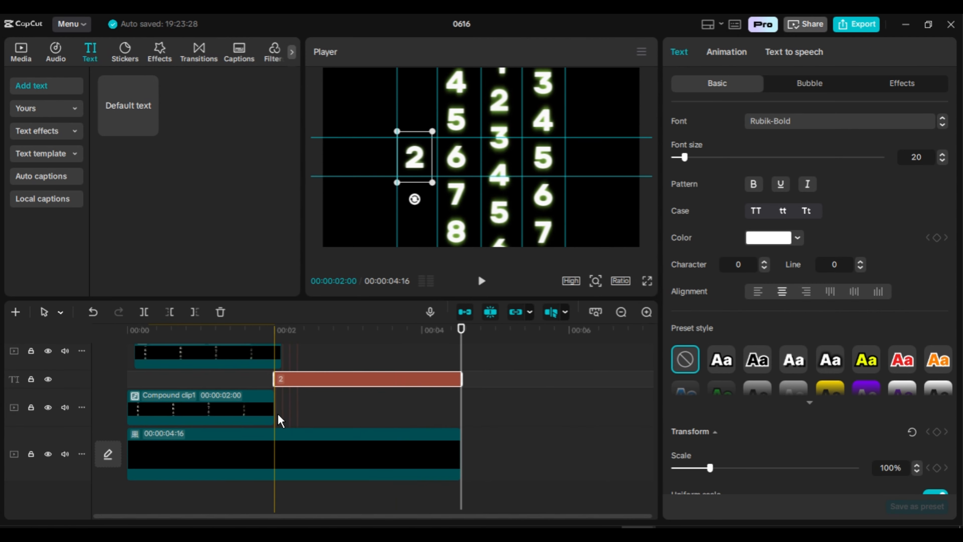
Step: Combine the four rolling digit column clips into one compound clip
click(244, 410)
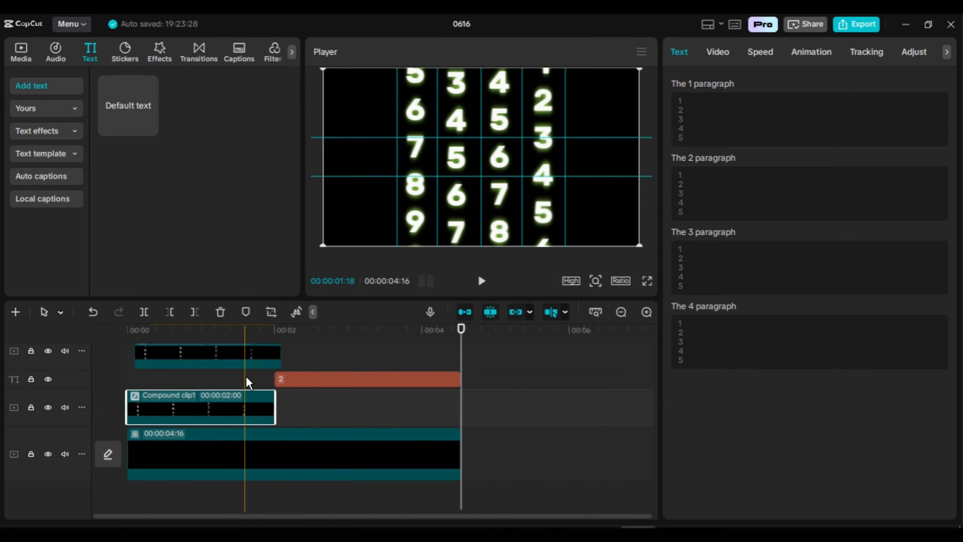
drag(246, 375, 231, 327)
key(alt+g)
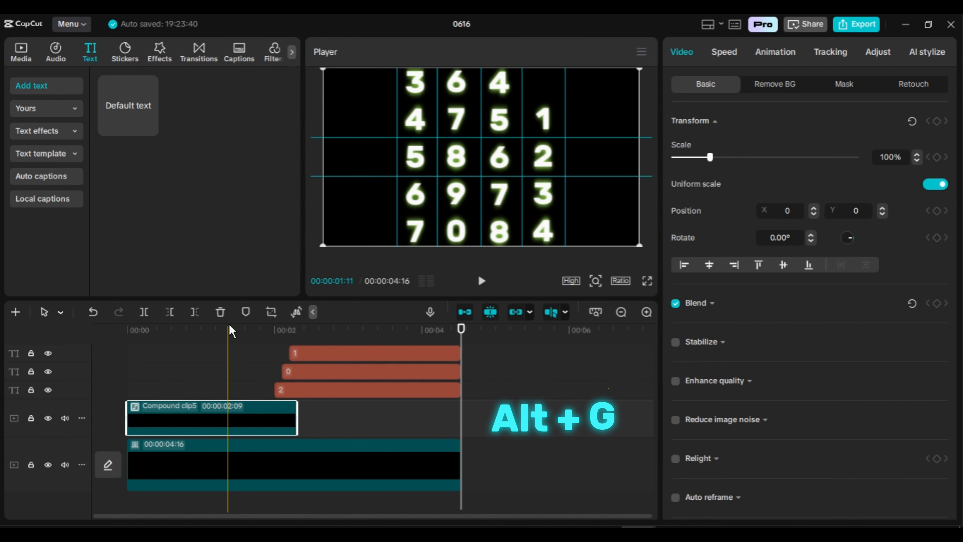
Step: Combine the 2, 0, 1 and 8 text clips into one compound clip and stack two duplicates above it
scroll(374, 372, up, 2)
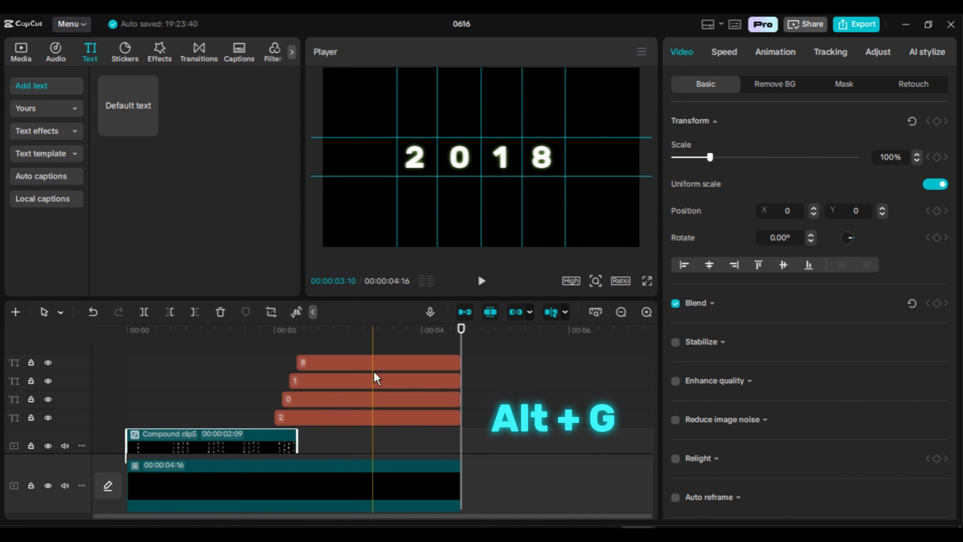
scroll(374, 372, down, 1)
drag(471, 412, 405, 355)
key(a)
key(alt+g)
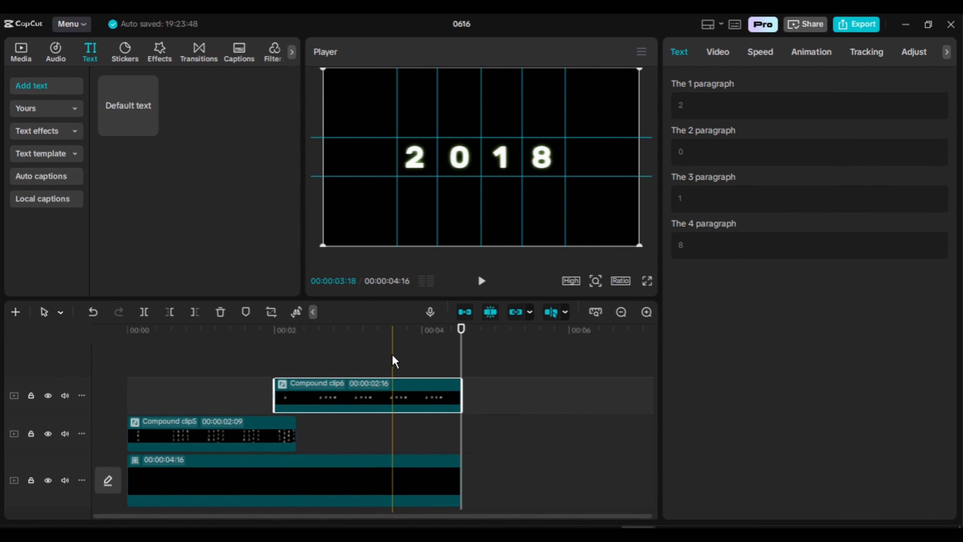
drag(327, 392, 326, 356)
click(326, 356)
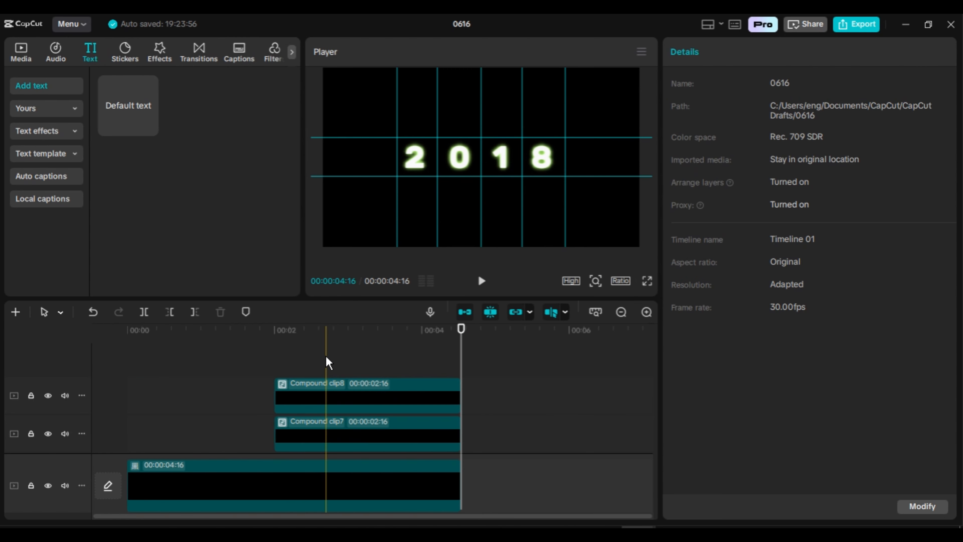
Step: Hide the guides in the player
click(640, 51)
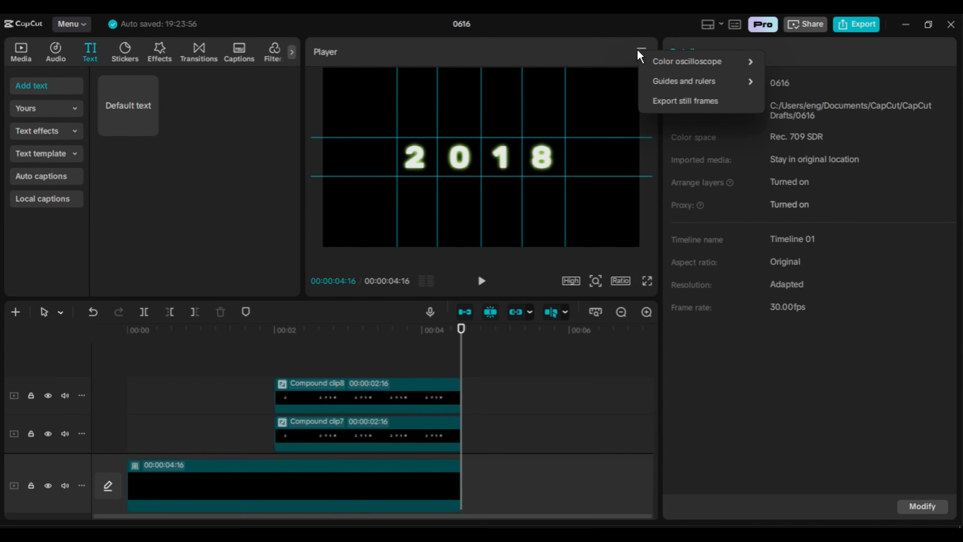
mouse_move(686, 84)
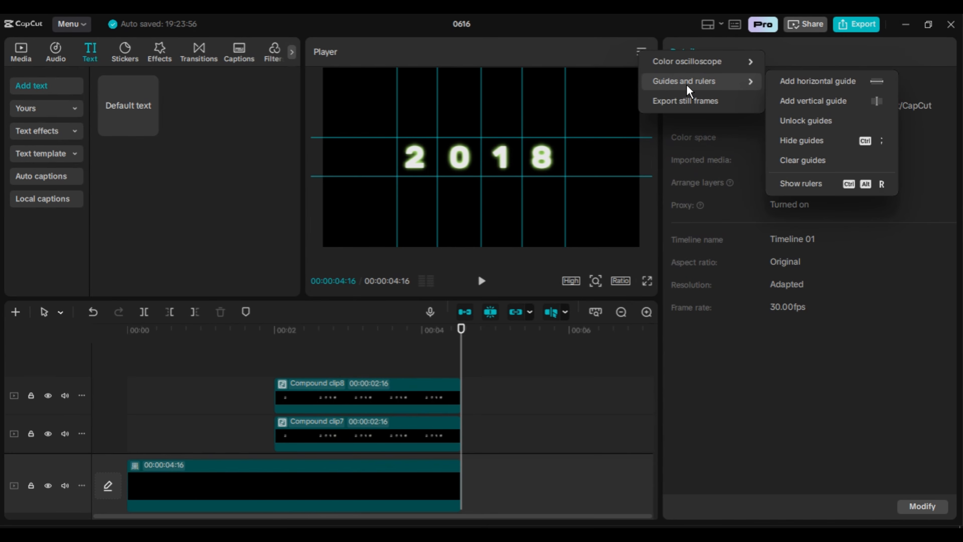
click(830, 146)
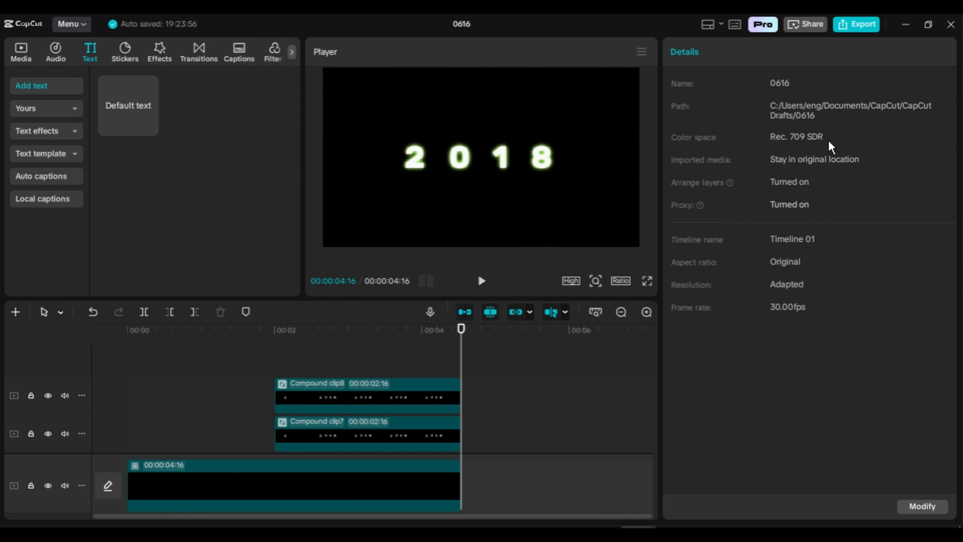
Step: Move the topmost 2018 copy just above the original number in the preview and the second copy just below it
click(372, 391)
drag(454, 210, 450, 182)
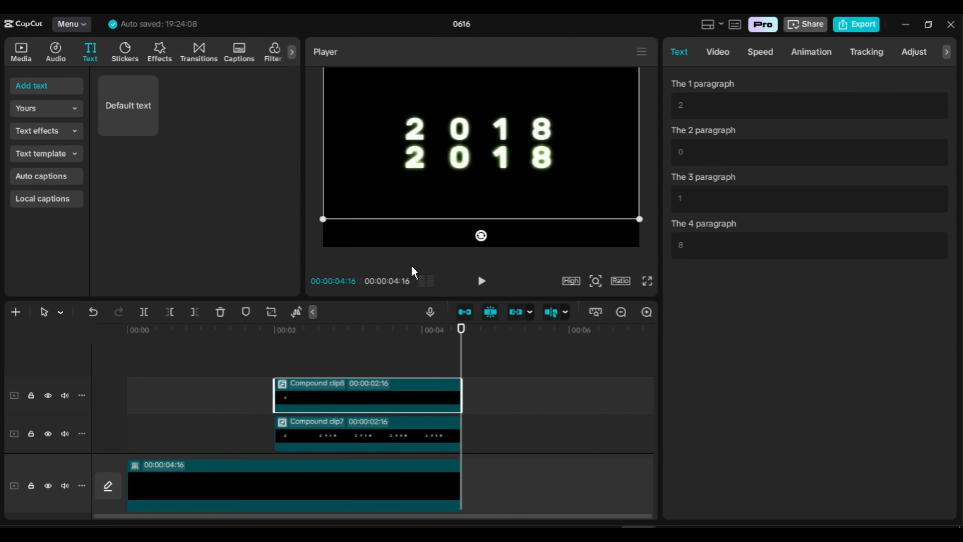
click(350, 441)
scroll(349, 440, down, 3)
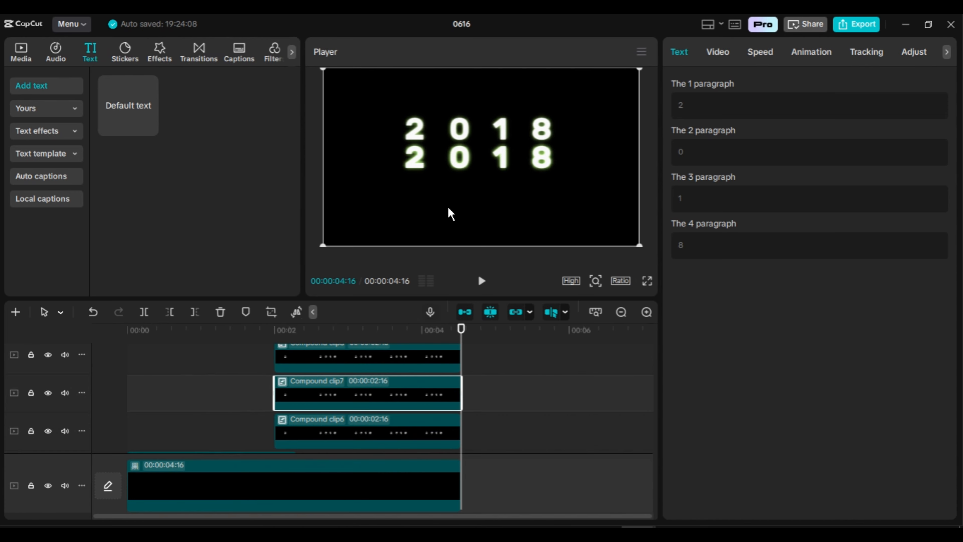
drag(455, 179, 458, 205)
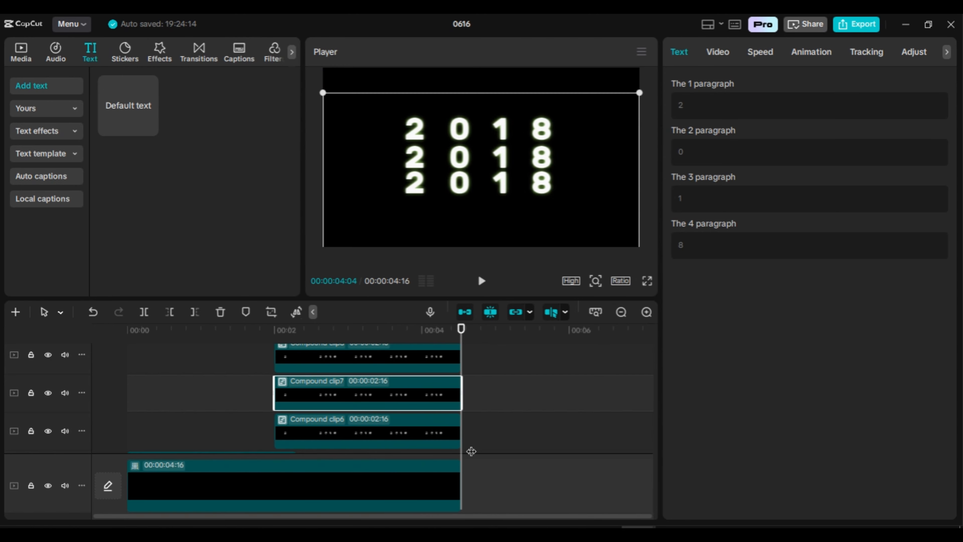
Step: Combine the three stacked 2018 clips into one compound clip
drag(481, 428, 397, 361)
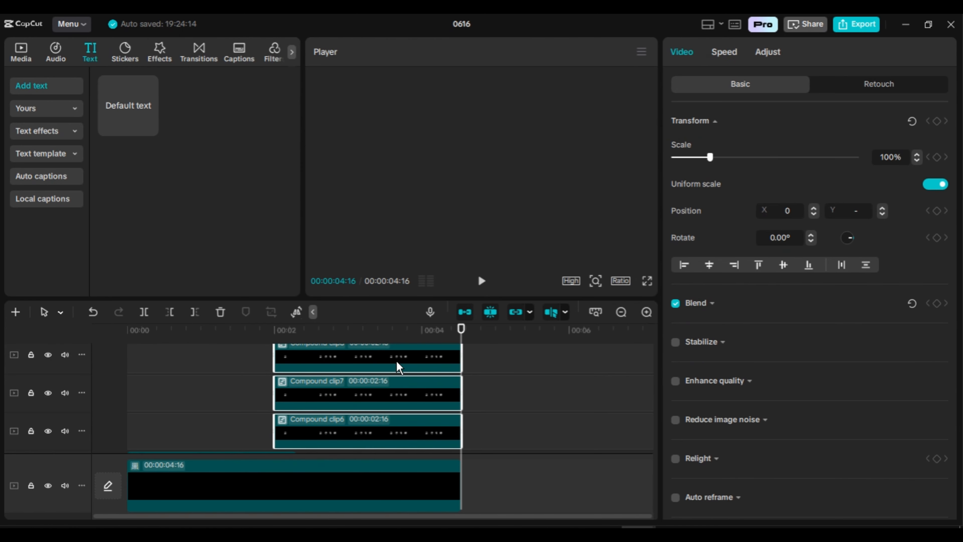
right_click(397, 361)
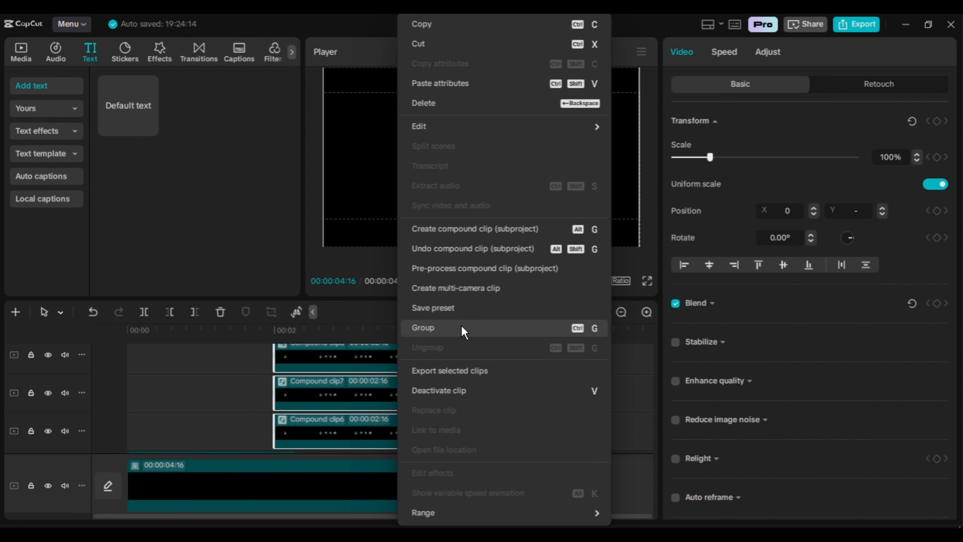
click(452, 229)
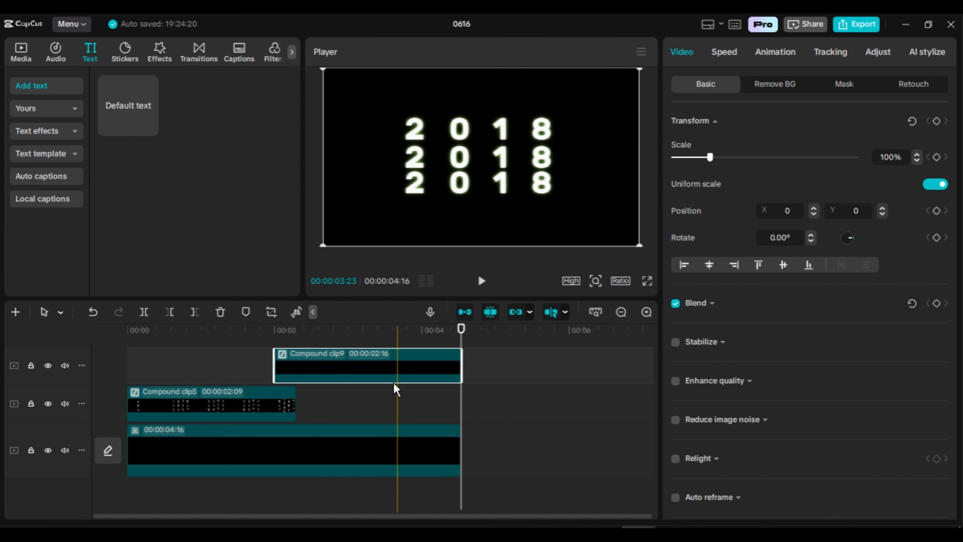
Step: Add a Filmstrip mask around the middle row of the combined 2018 clip, with size 184 and feather 34
click(362, 335)
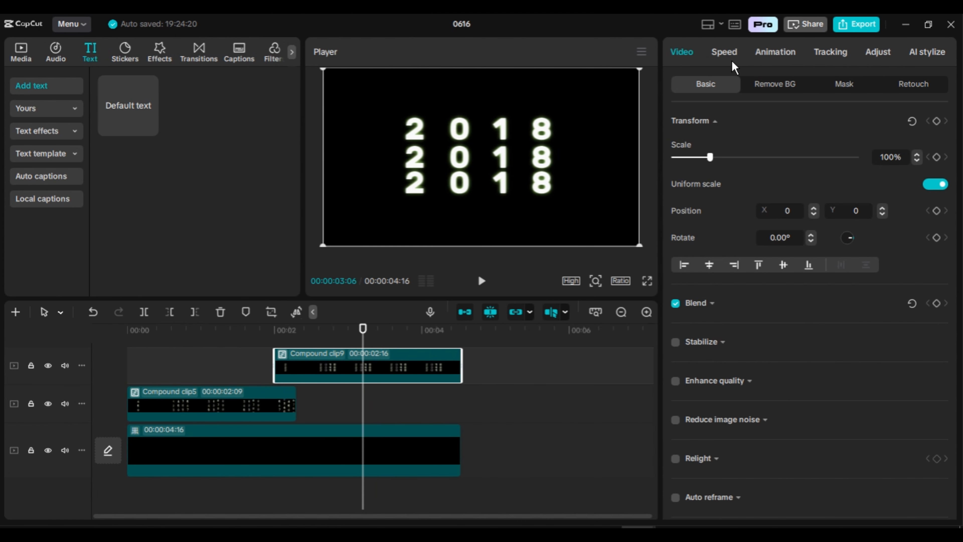
click(840, 86)
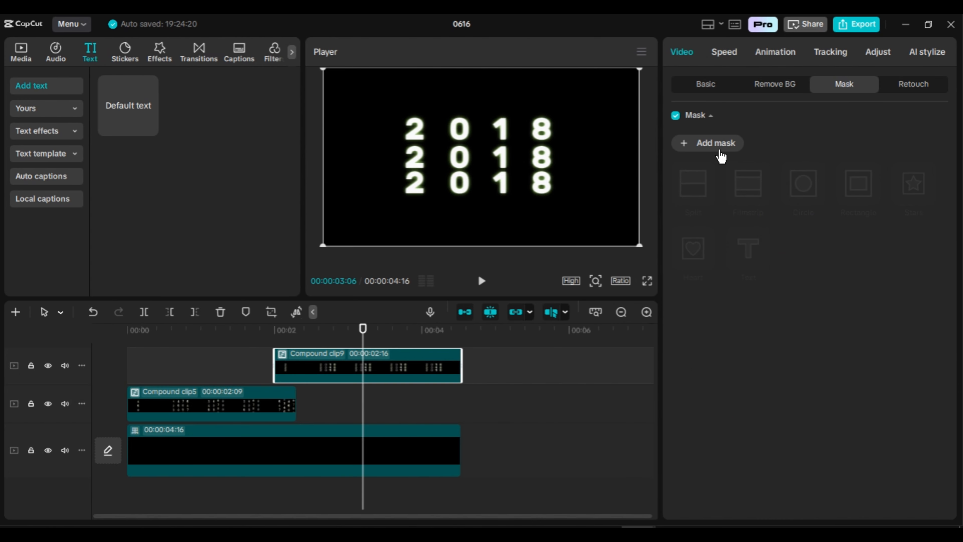
click(688, 145)
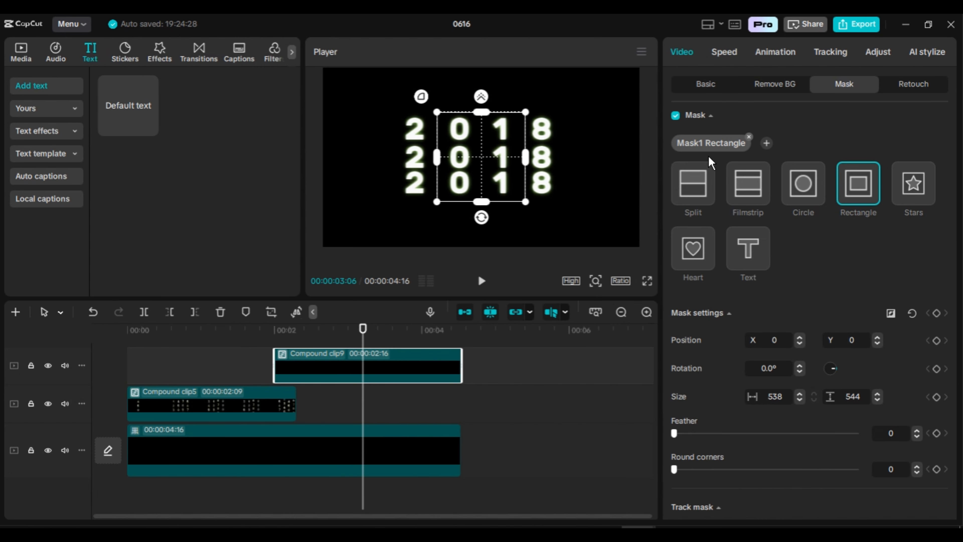
click(748, 192)
mouse_move(484, 113)
mouse_down()
mouse_move(487, 142)
mouse_move(483, 116)
mouse_up()
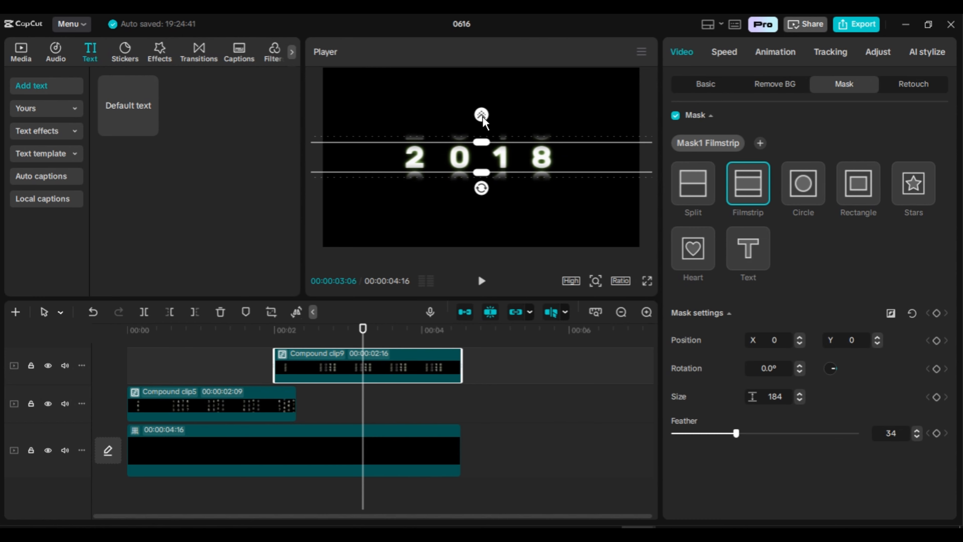
Step: Add a Filmstrip mask to the rolling digits compound clip, with size 218 and feather 40
click(275, 404)
drag(363, 353, 196, 352)
click(692, 146)
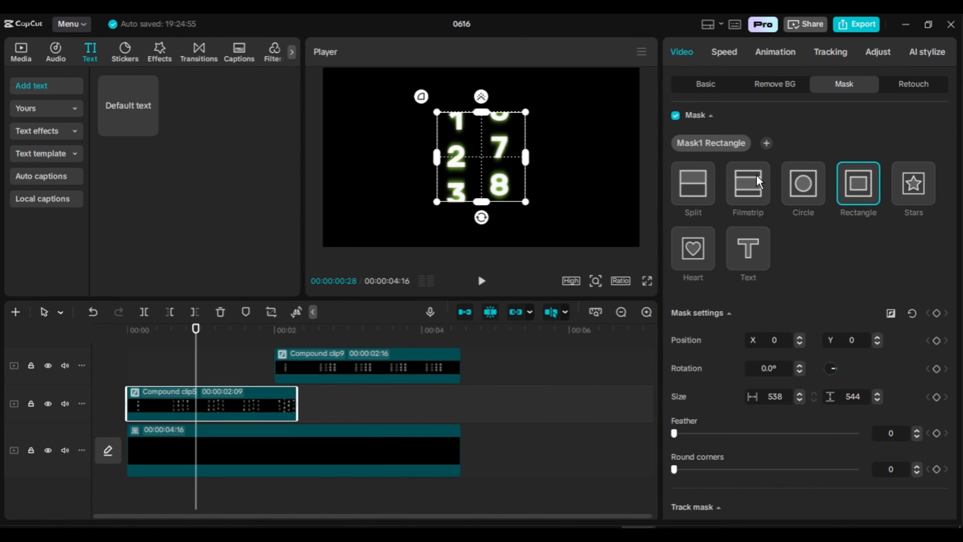
click(757, 182)
drag(486, 128, 482, 110)
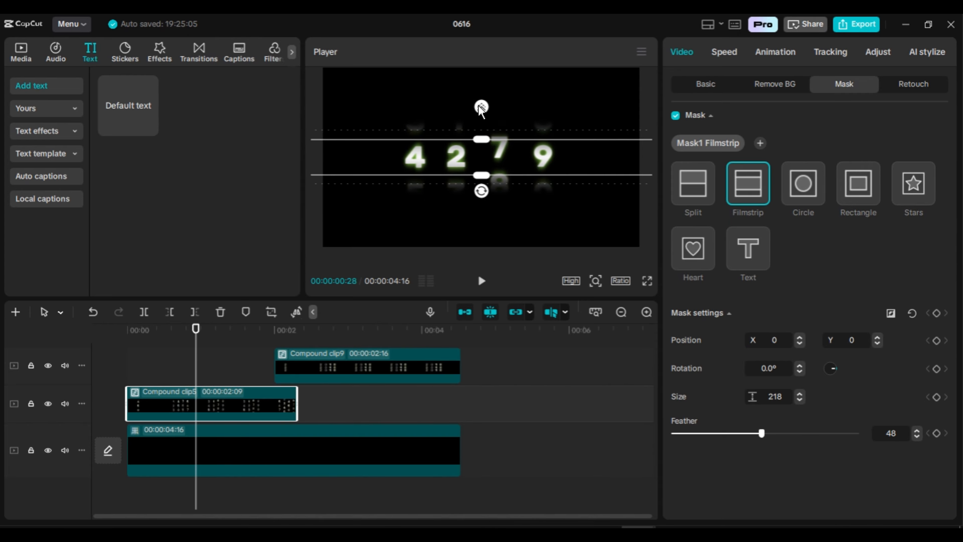
click(917, 437)
click(917, 437)
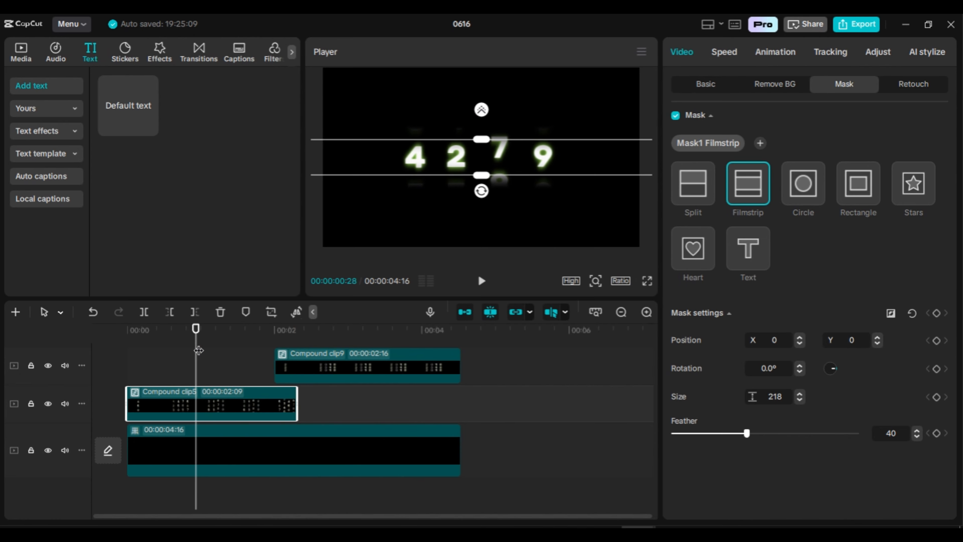
Step: Play the masked counter animation from the start of the timeline
drag(199, 351, 127, 354)
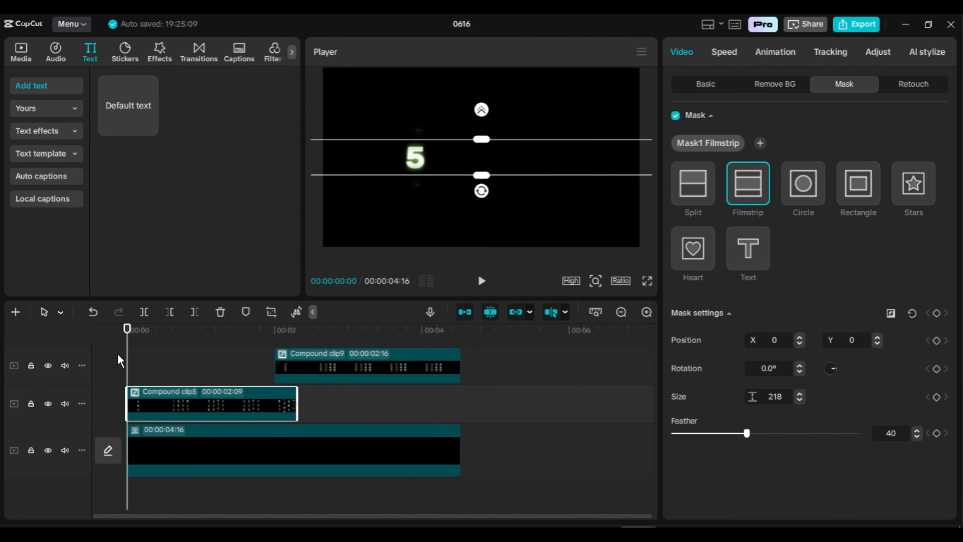
click(112, 366)
key(space)
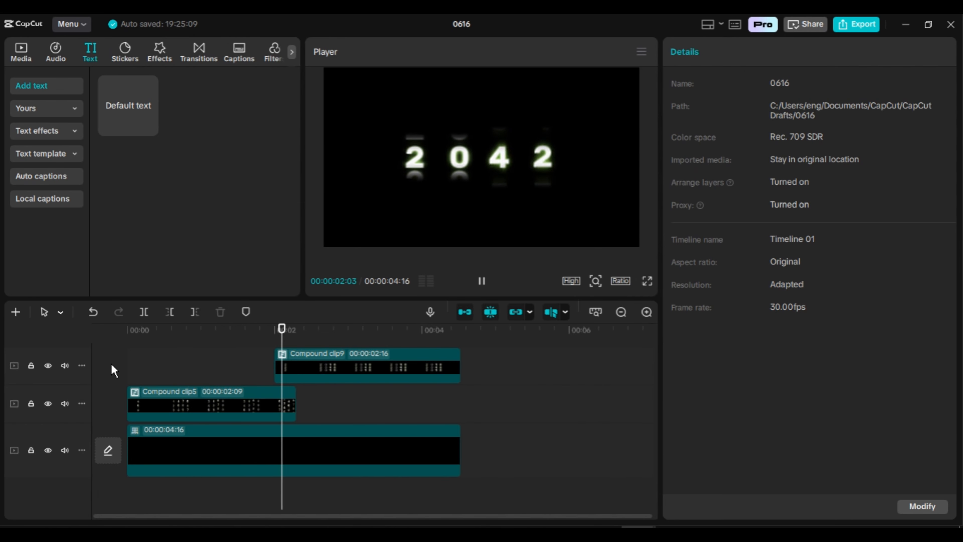
Step: Add a 100% scale keyframe to the 2018 compound clip at 00:00:02:17
click(316, 363)
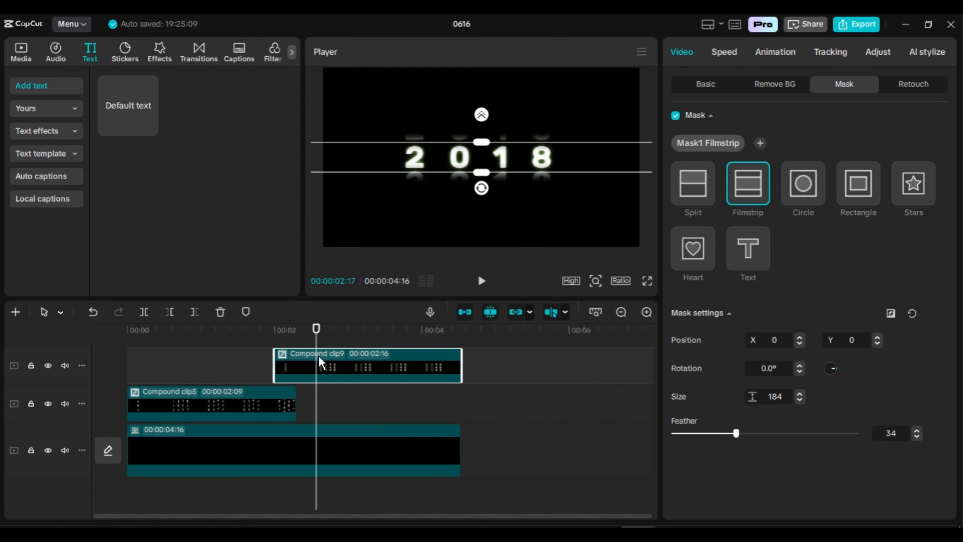
click(706, 85)
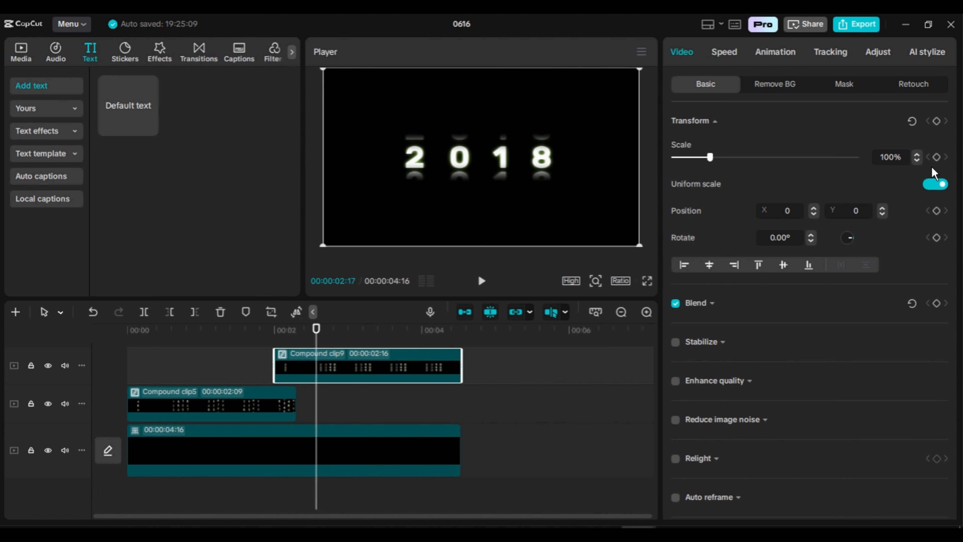
click(936, 157)
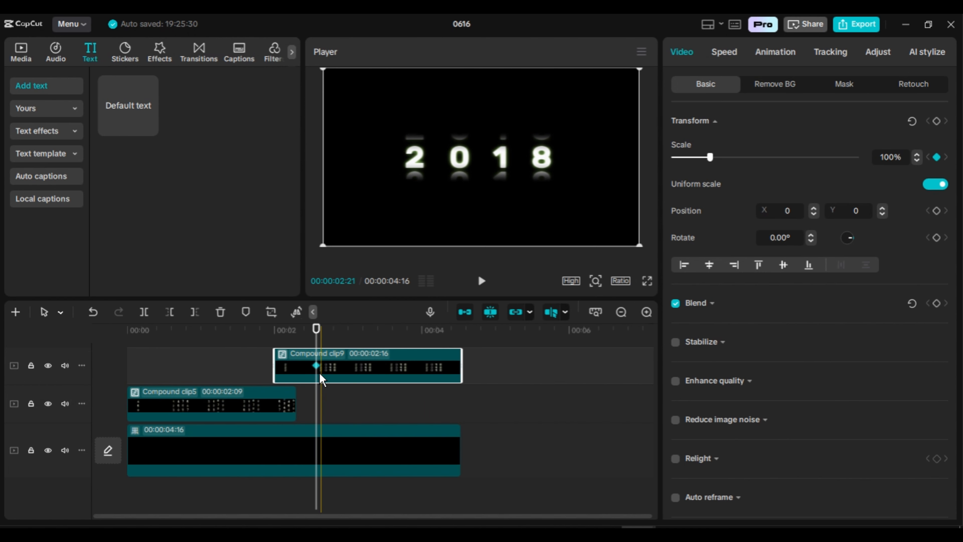
Step: Add a second scale keyframe to the 2018 clip at 00:00:03:27 and set its scale to 130%
key(space)
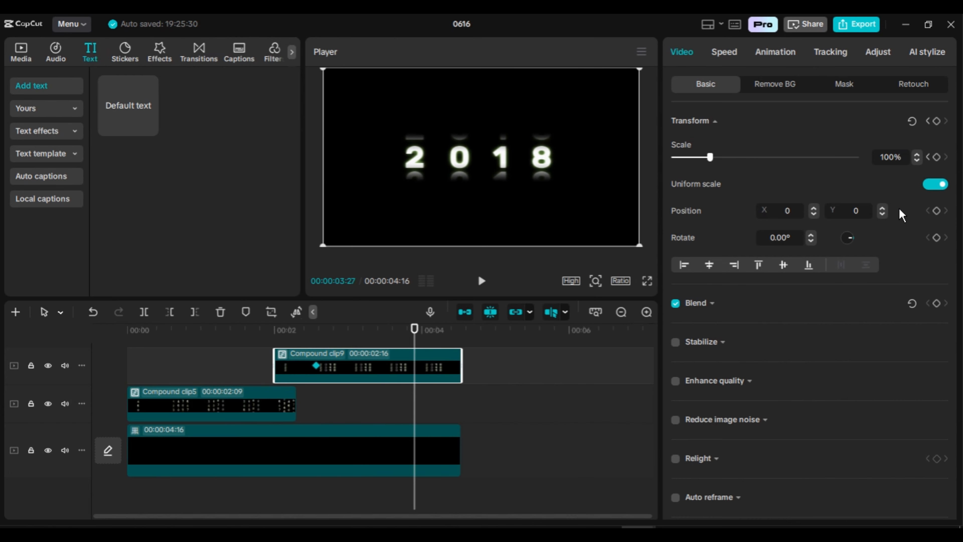
click(937, 157)
drag(710, 159, 719, 159)
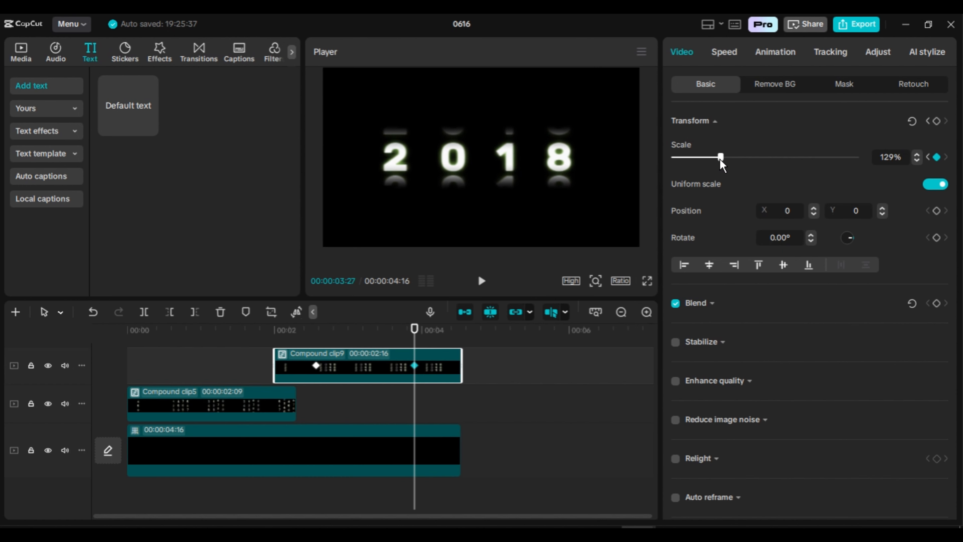
click(919, 159)
click(917, 155)
click(917, 155)
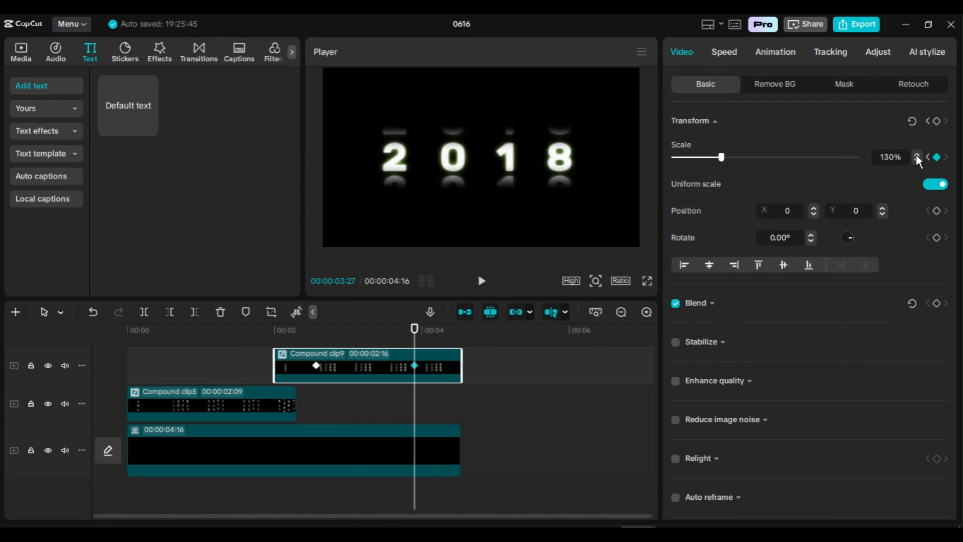
Step: Apply Easing to the second scale keyframe and play the counter animation to check the zoom
right_click(416, 371)
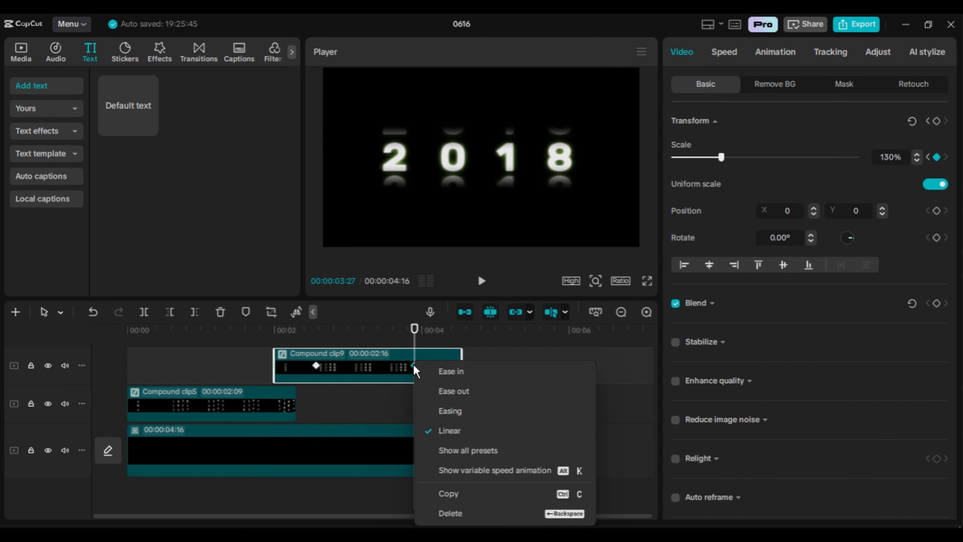
click(442, 414)
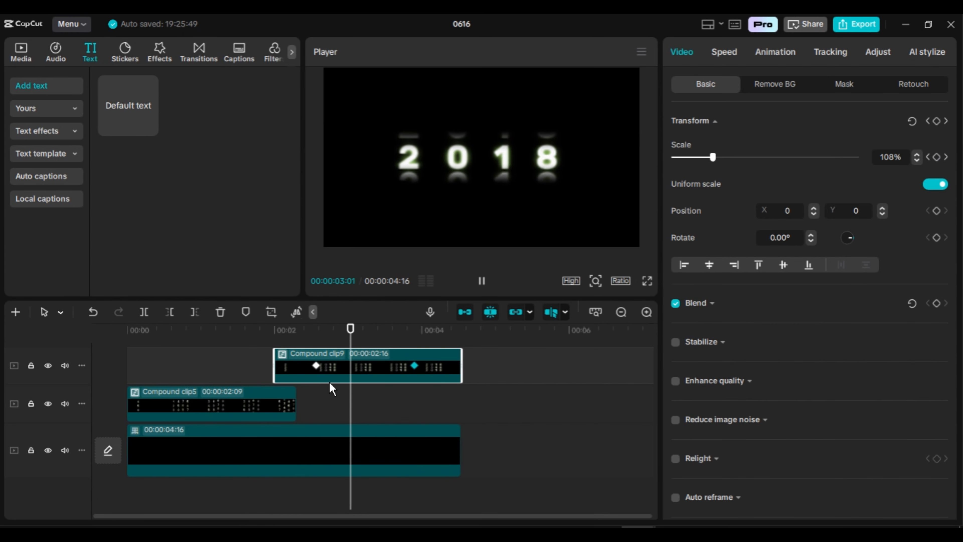
click(232, 361)
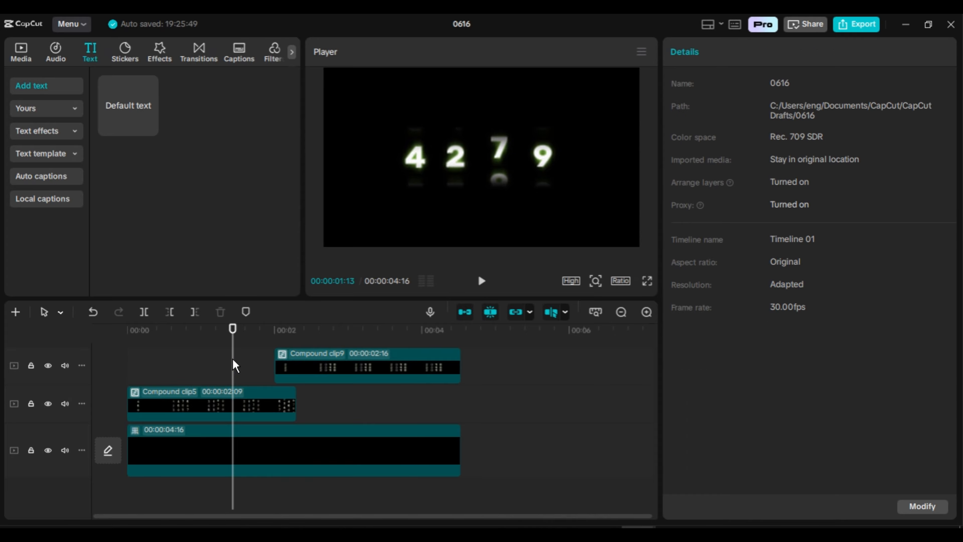
key(space)
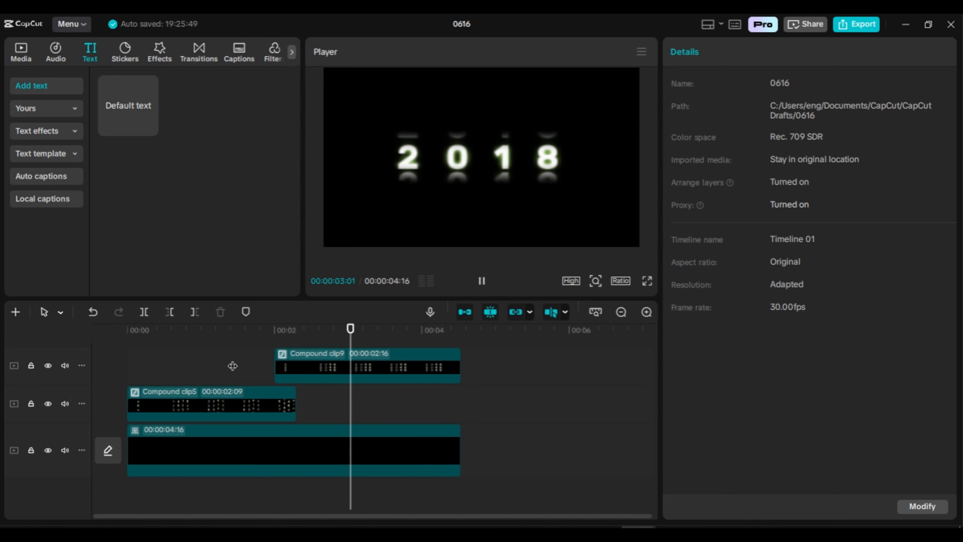
key(space)
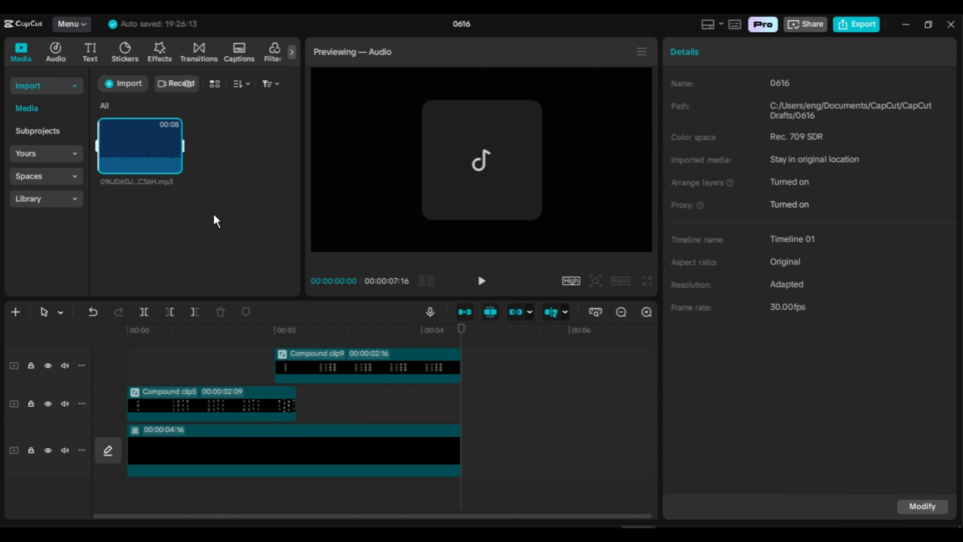
Step: Place the mp3 audio at the timeline start and trim its end to match the rolling digits clip at 00:00:02:09, checking it in playback
drag(146, 161, 229, 259)
drag(143, 151, 126, 502)
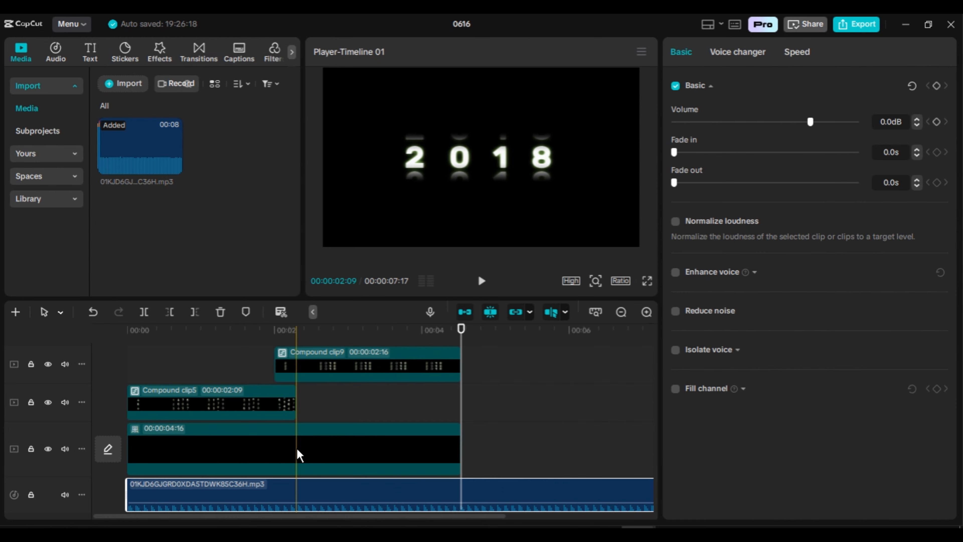
key(w)
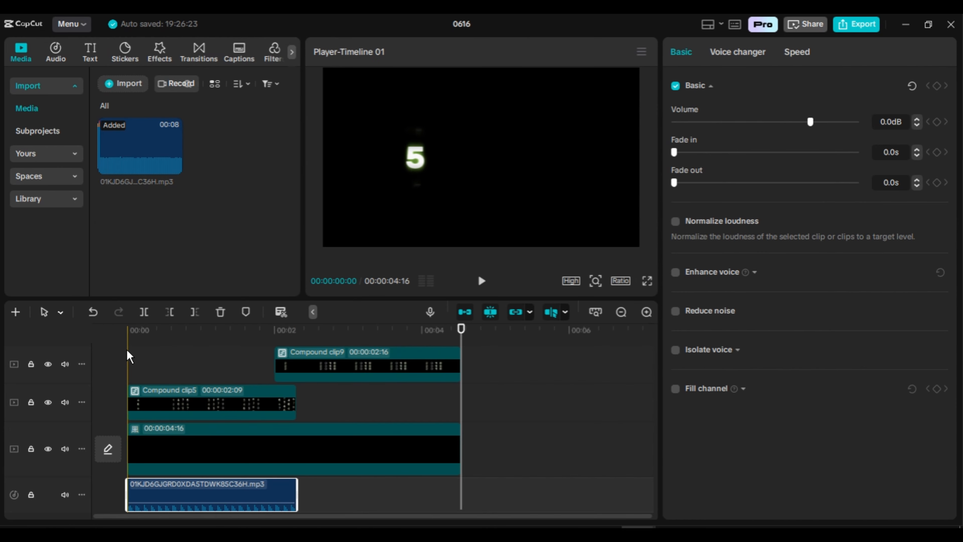
key(space)
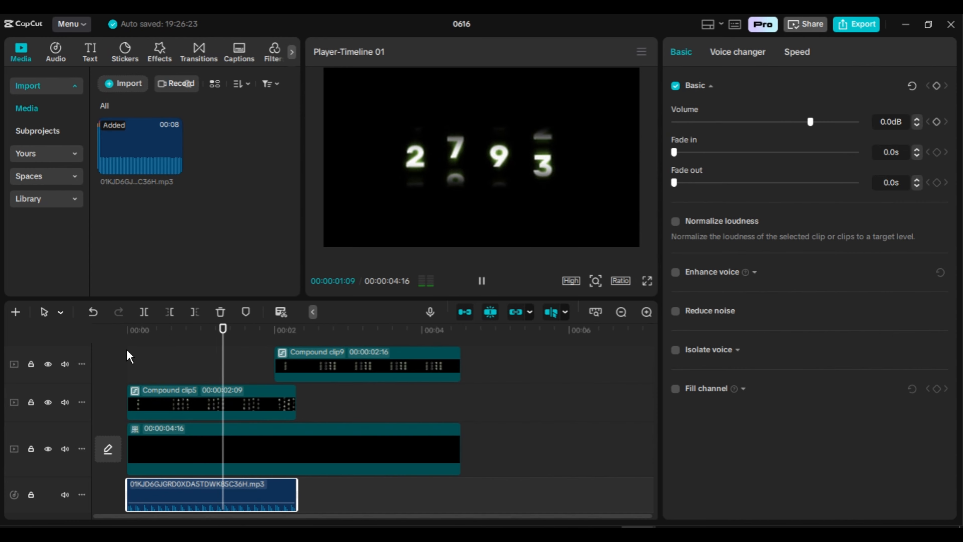